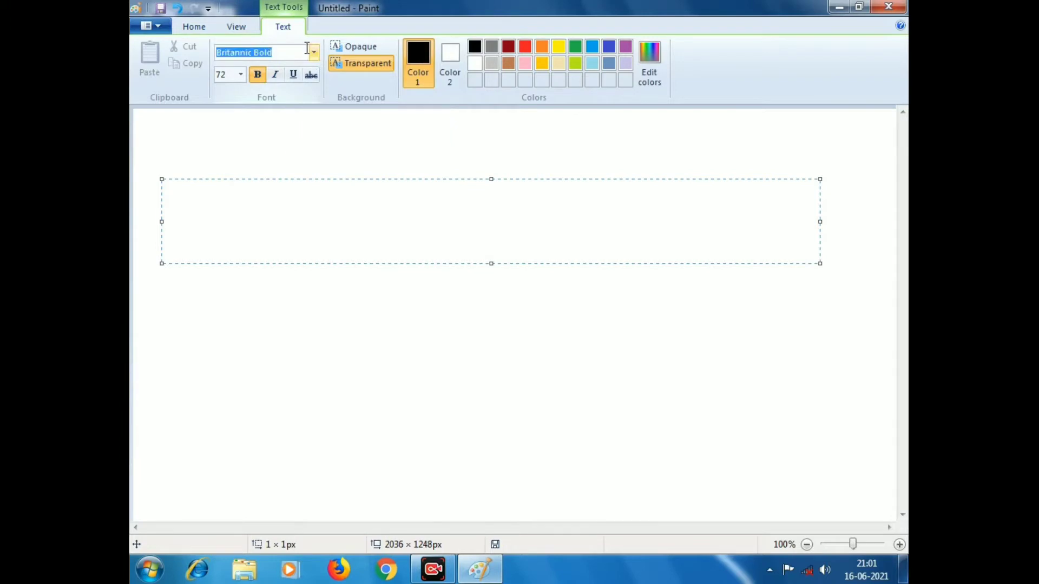
# Step: Keep Britannic Bold as the font and enter 'GHOSH COMPUTER' in black in the text box
pyautogui.click(313, 54)
pyautogui.click(314, 54)
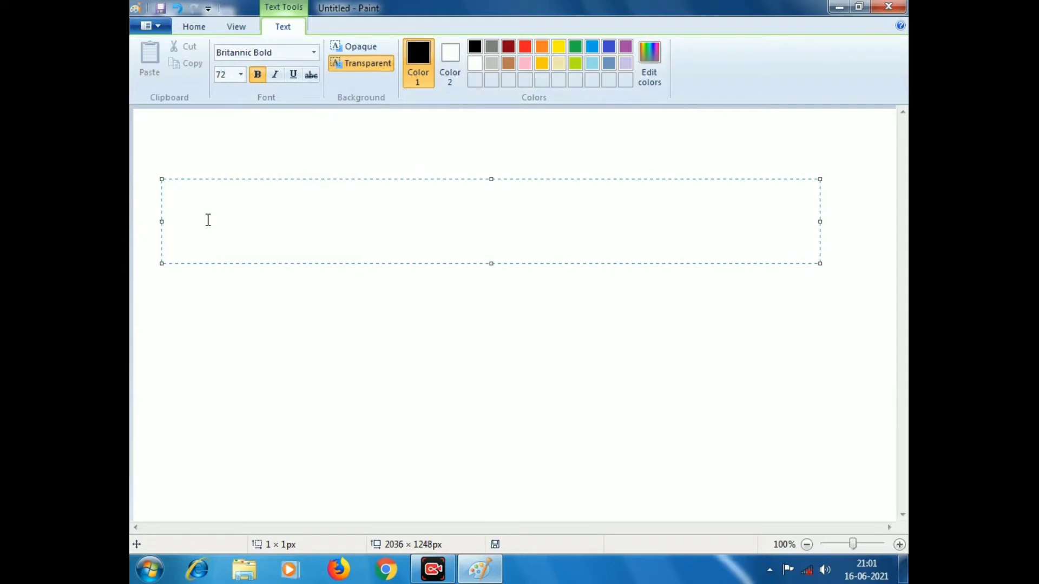
pyautogui.write('GHOSH ')
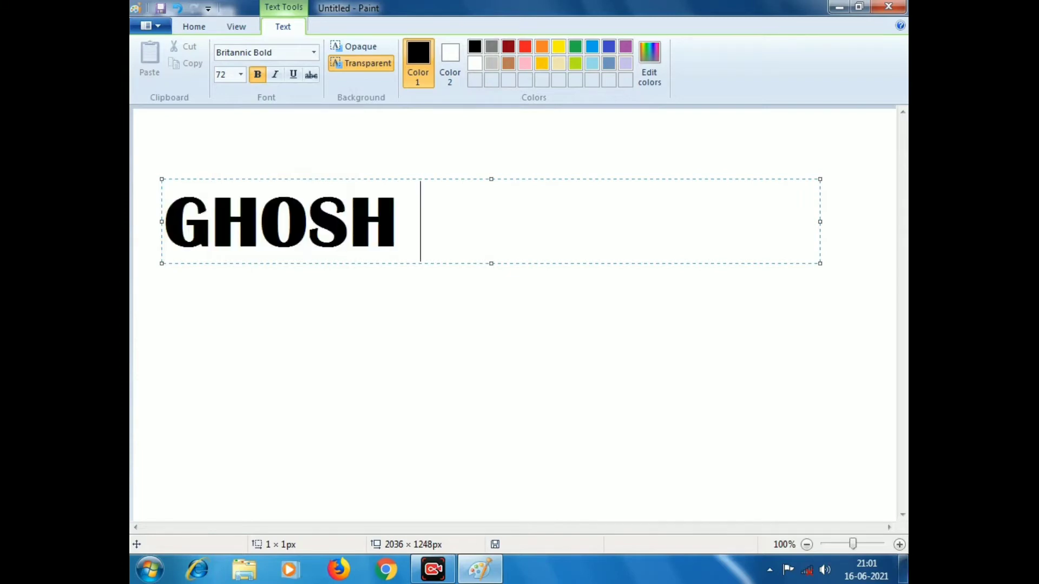
pyautogui.write('COMP')
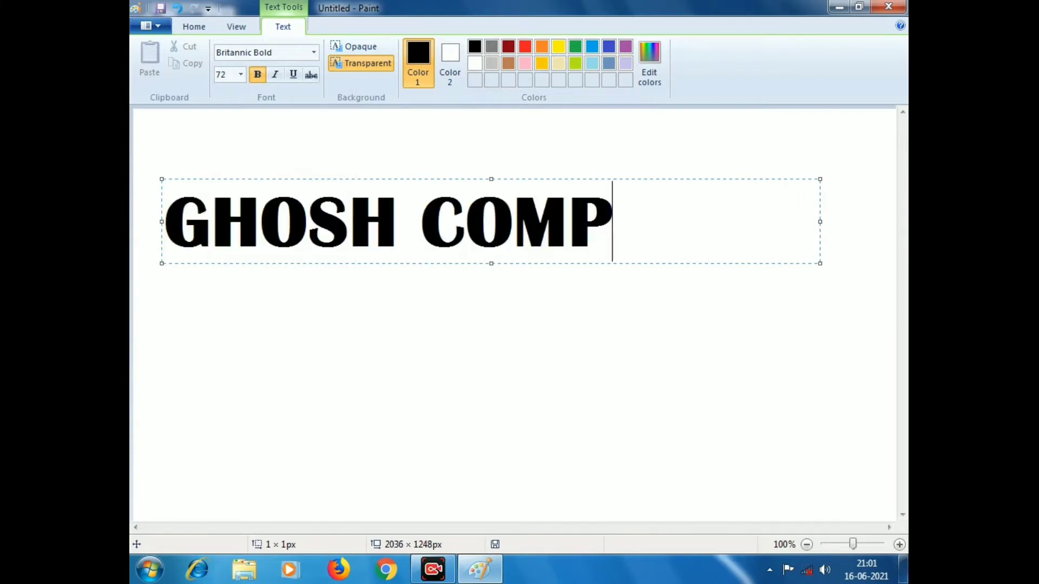
pyautogui.write('UTER')
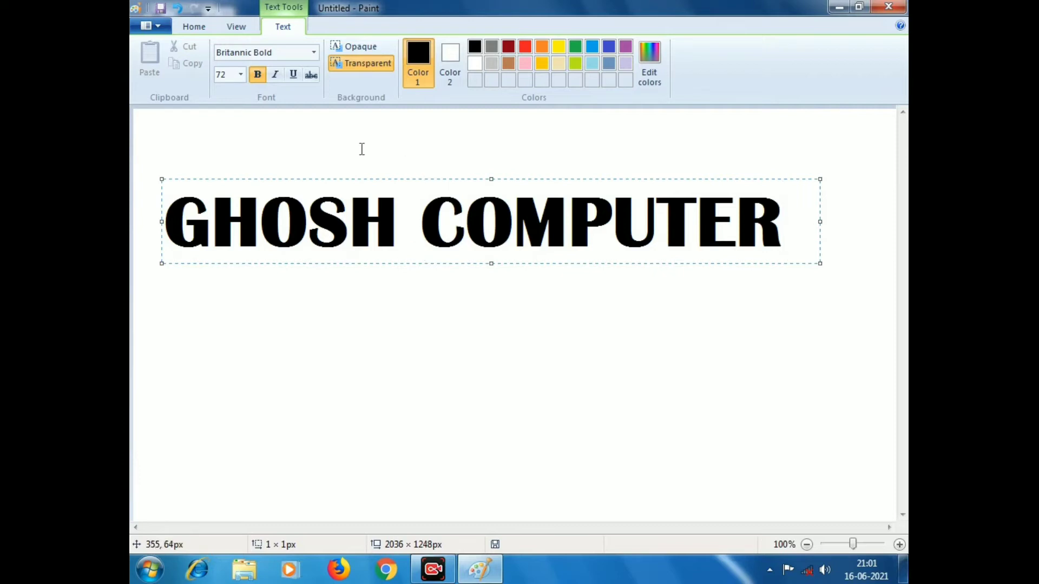
pyautogui.click(158, 317)
# Step: Start a new text box below the heading and type 'GHOSH' in red
pyautogui.click(158, 317)
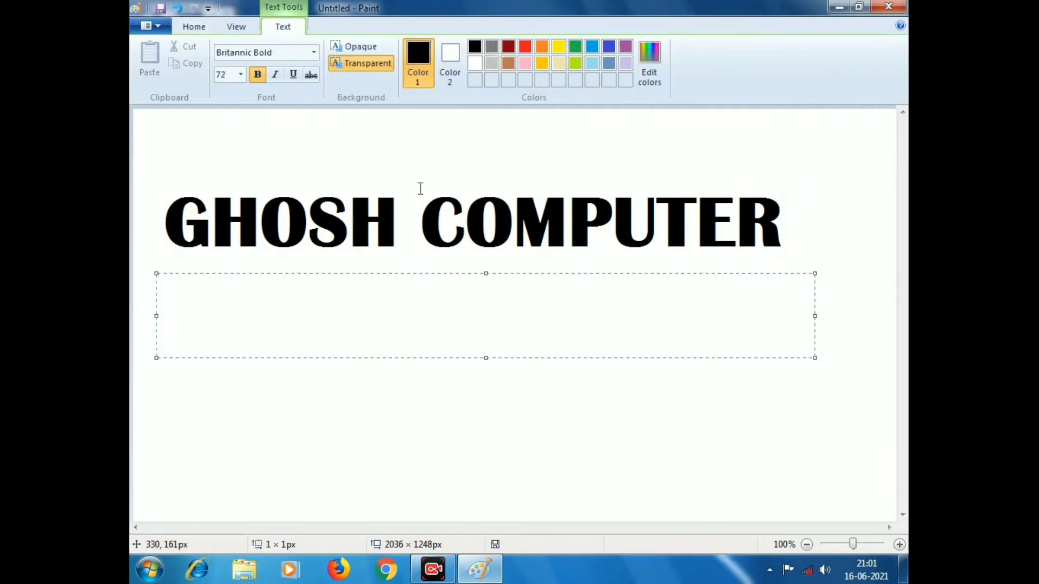
pyautogui.click(524, 48)
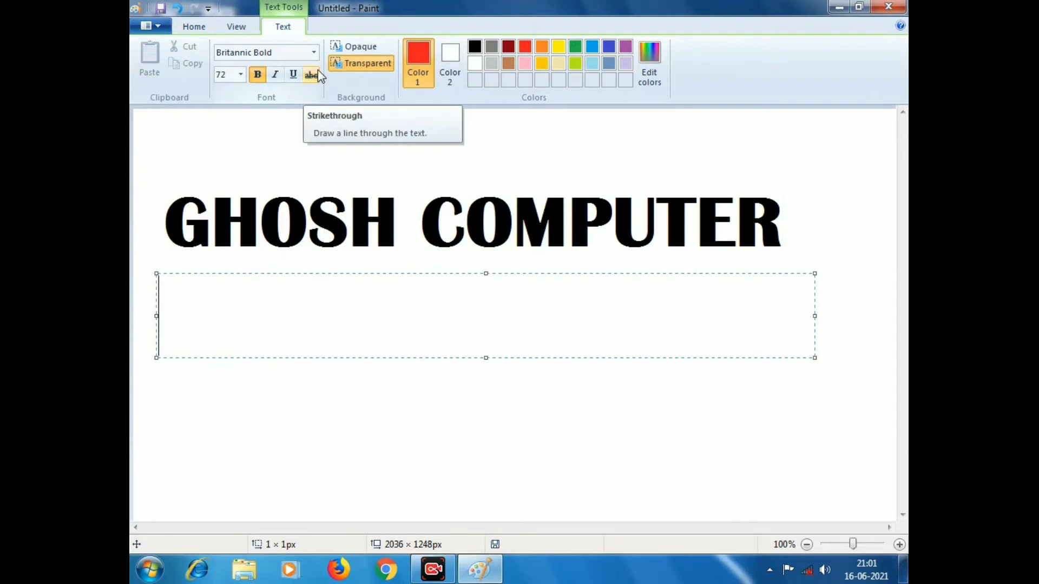
pyautogui.write('GOSH')
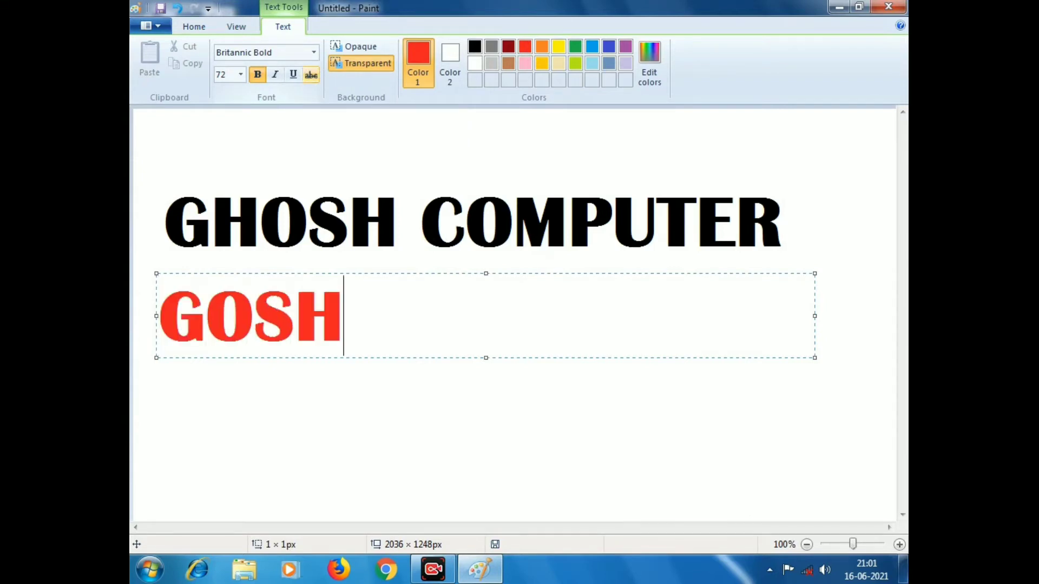
pyautogui.press('BackSpace')
pyautogui.press('BackSpace')
pyautogui.press('BackSpace')
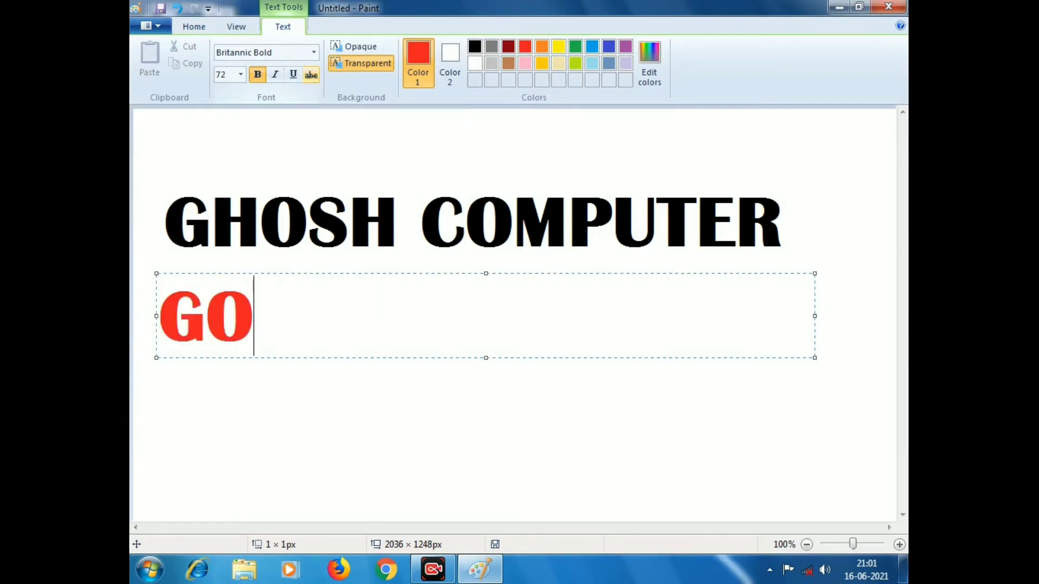
pyautogui.write('HOSH')
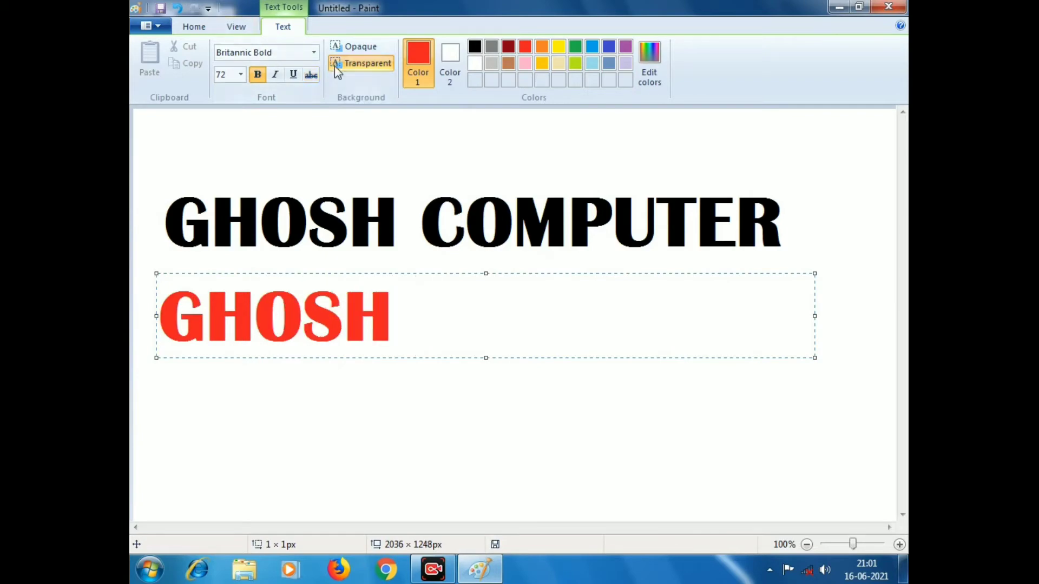
# Step: Switch the font to Blackadder ITC and type 'COMPUTER'
pyautogui.click(317, 55)
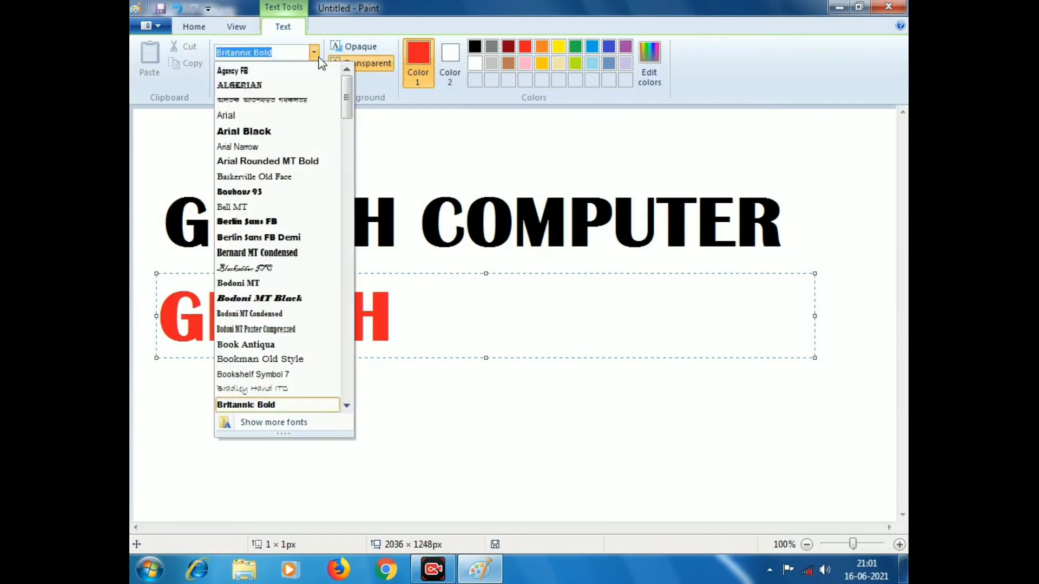
pyautogui.click(272, 267)
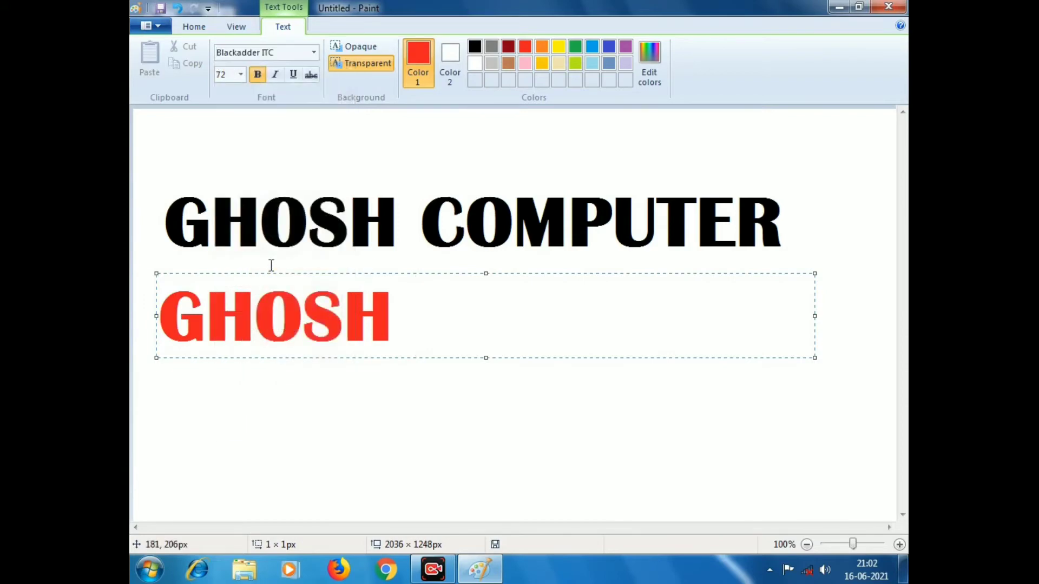
pyautogui.write('COMPUTER')
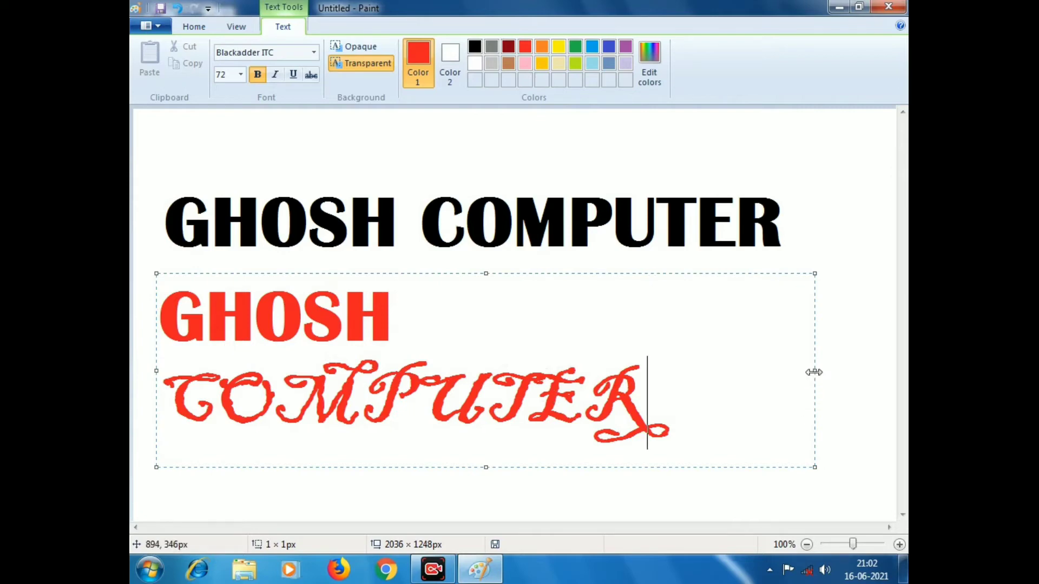
# Step: Widen the red text box to fit one line and set 'COMPUTER' in Arial Black
pyautogui.moveTo(814, 372); pyautogui.dragTo(895, 373)
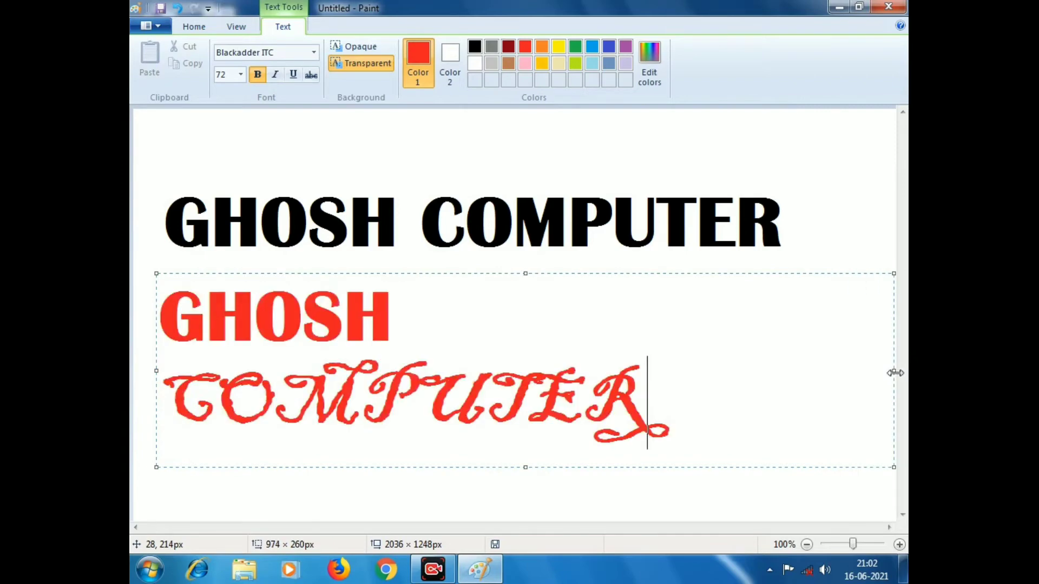
pyautogui.moveTo(156, 371); pyautogui.dragTo(134, 377)
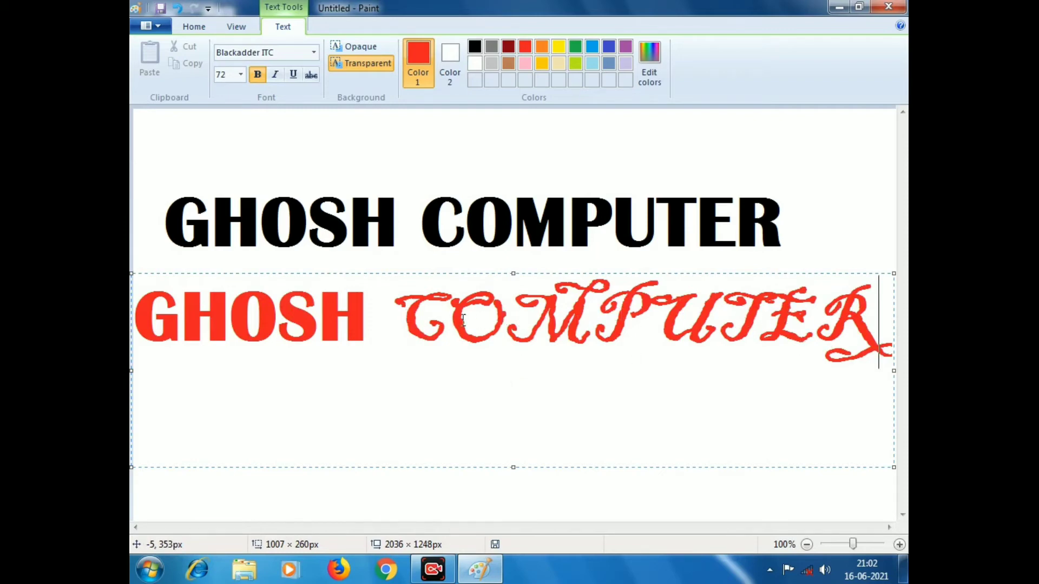
pyautogui.moveTo(394, 316); pyautogui.dragTo(872, 324)
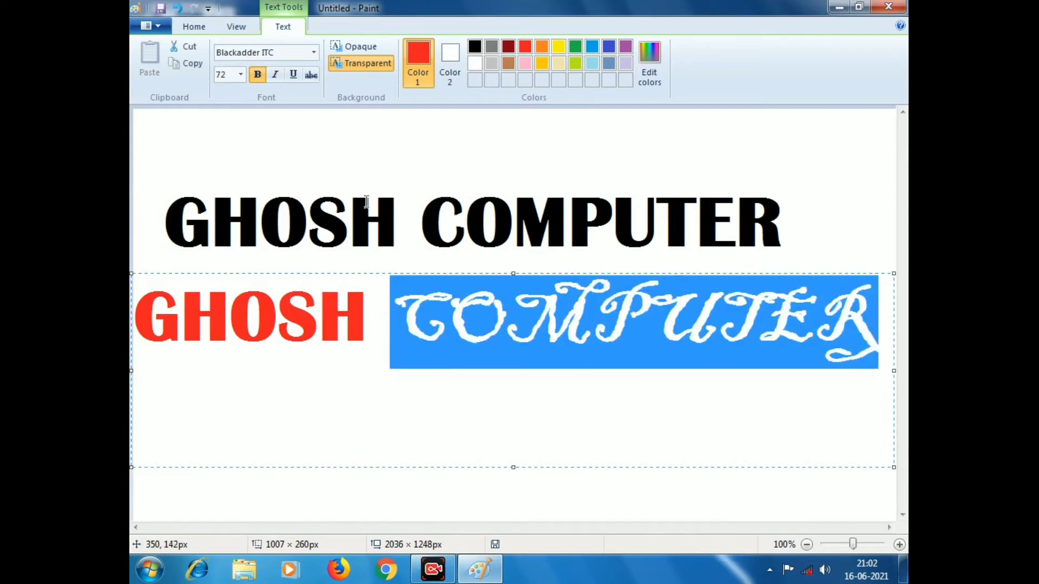
pyautogui.click(313, 57)
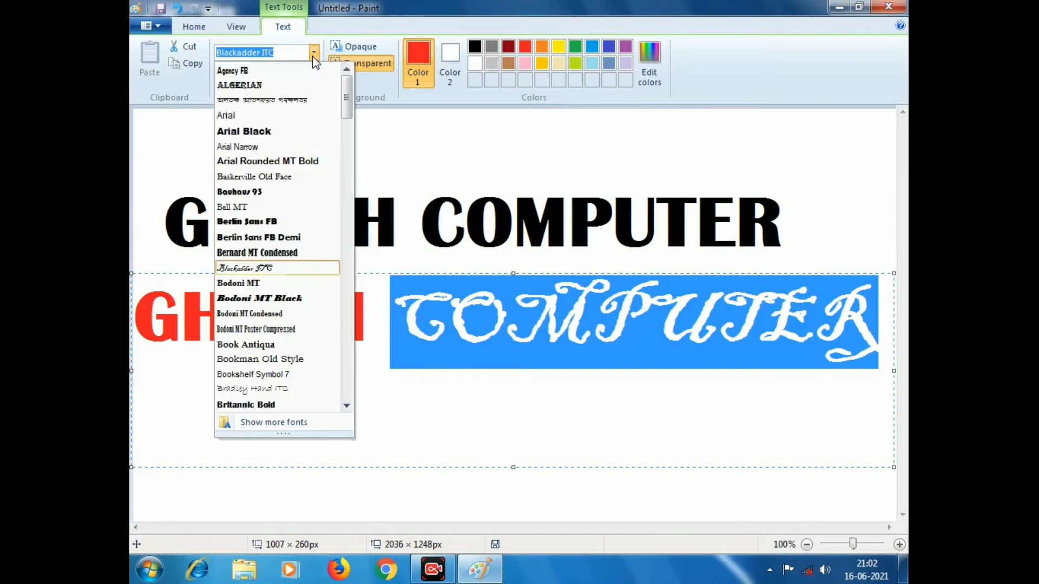
pyautogui.click(292, 136)
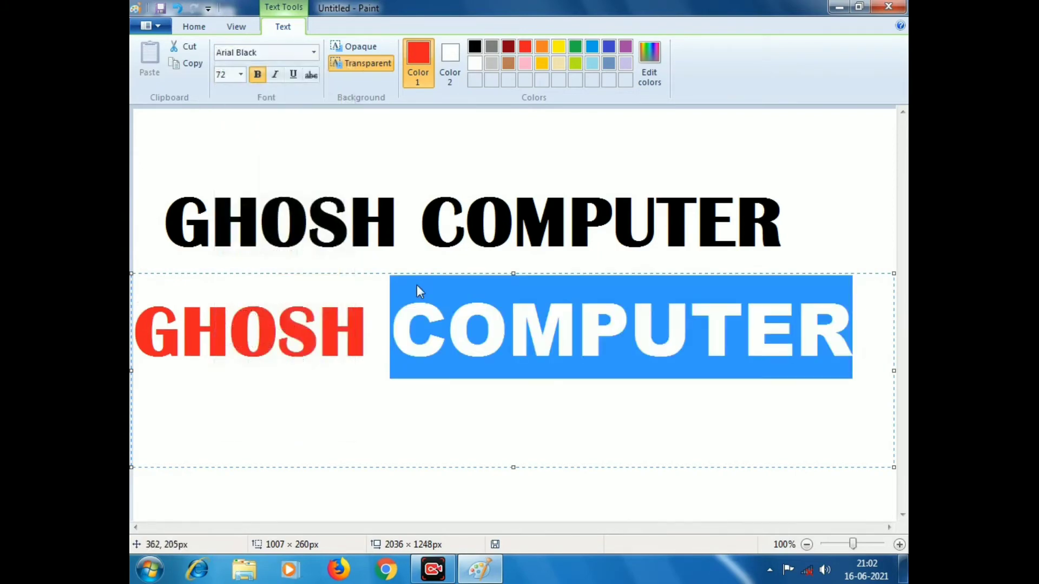
pyautogui.click(403, 353)
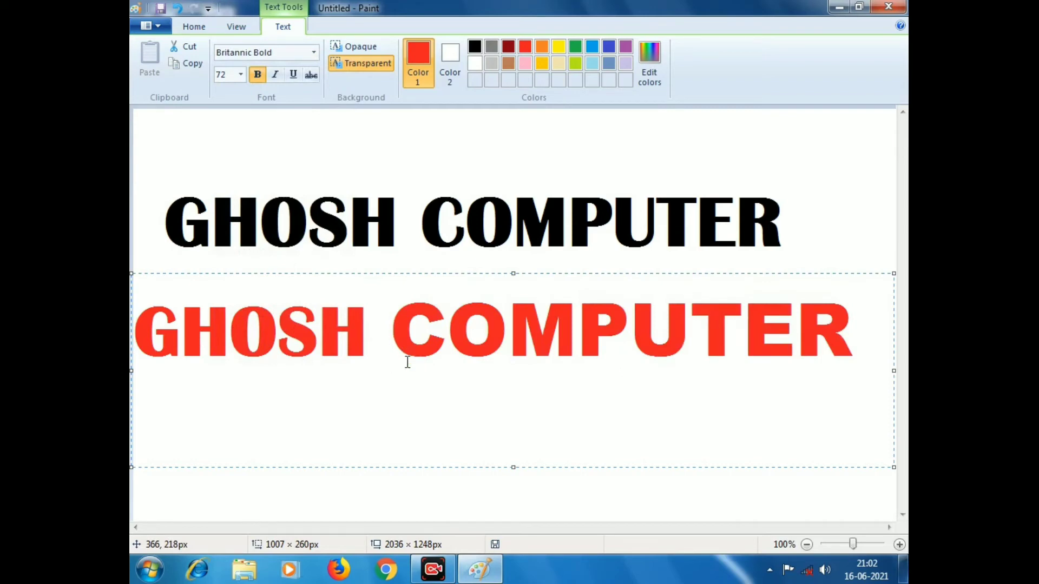
# Step: Recolour the C of COMPUTER lime green
pyautogui.moveTo(401, 336); pyautogui.dragTo(433, 341)
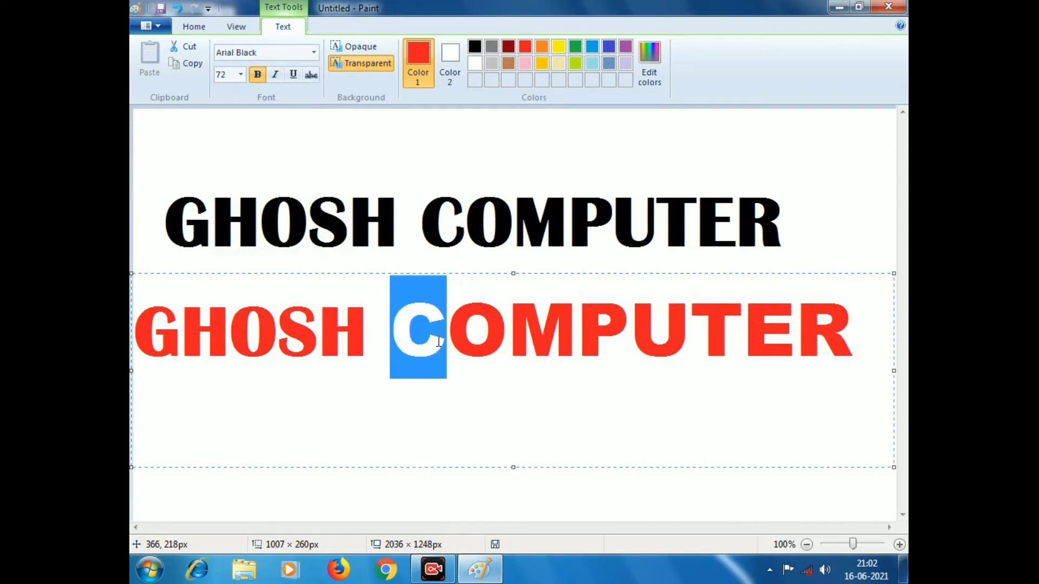
pyautogui.click(509, 52)
pyautogui.click(491, 382)
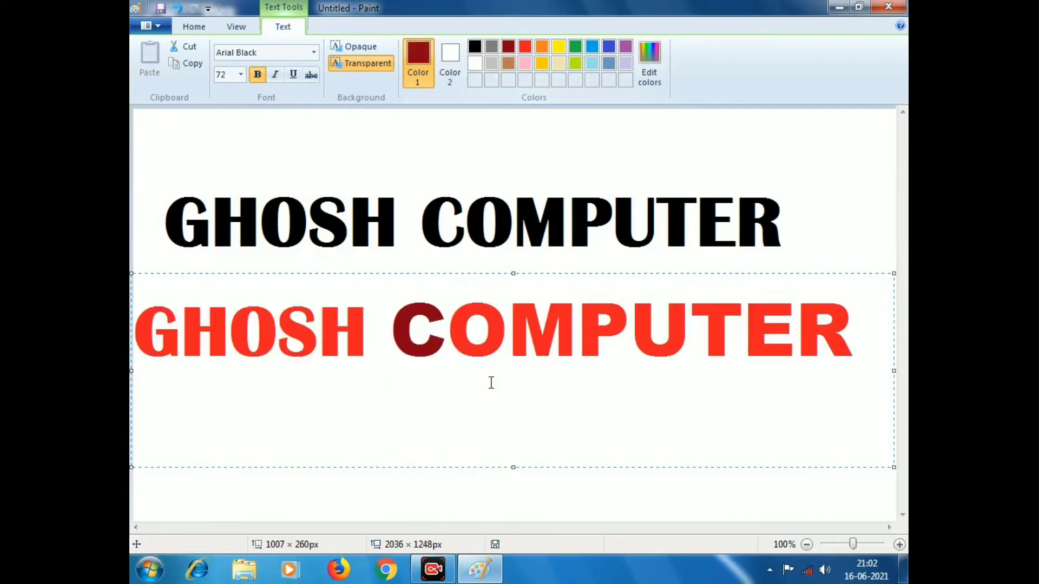
pyautogui.click(633, 330)
pyautogui.click(575, 57)
pyautogui.click(579, 401)
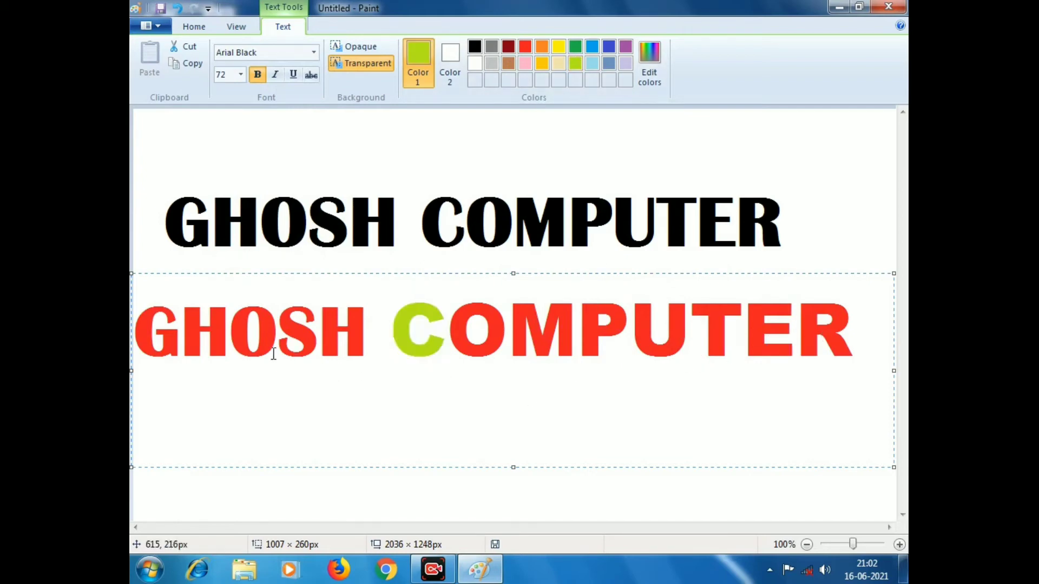
# Step: Recolour the letters HO in GHOSH steel blue
pyautogui.moveTo(183, 330); pyautogui.dragTo(292, 332)
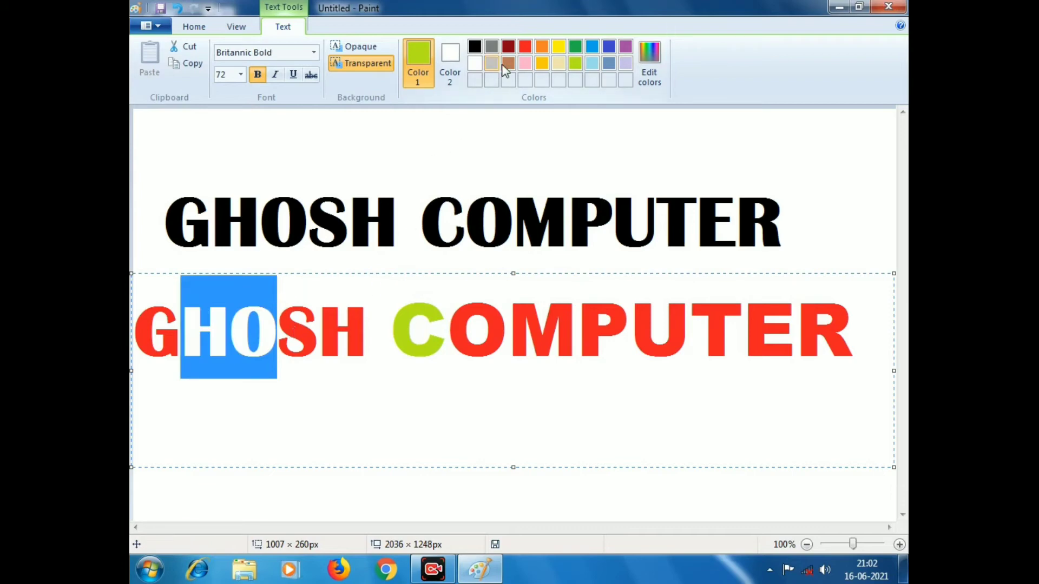
pyautogui.click(611, 64)
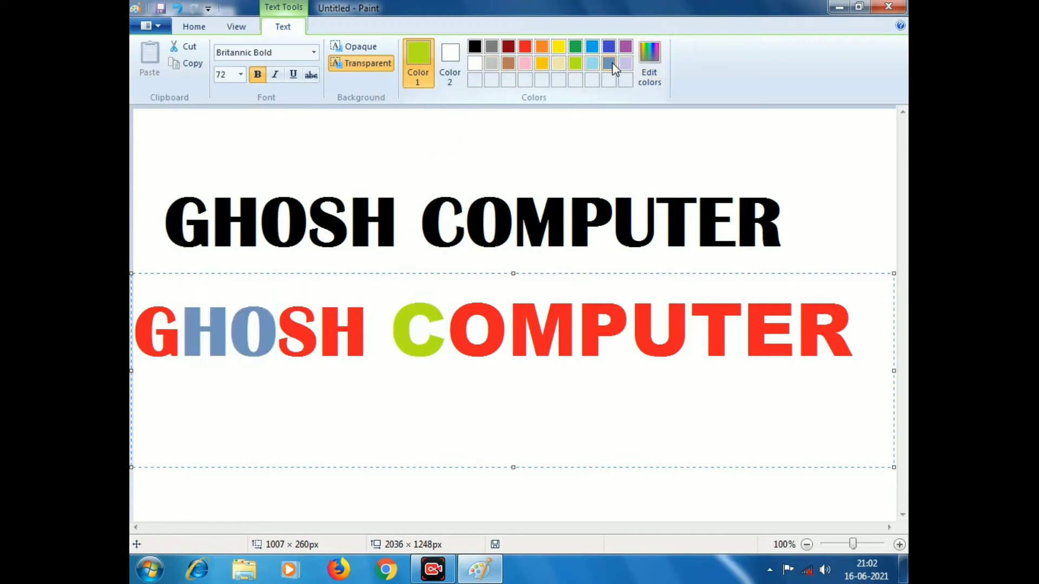
pyautogui.click(535, 357)
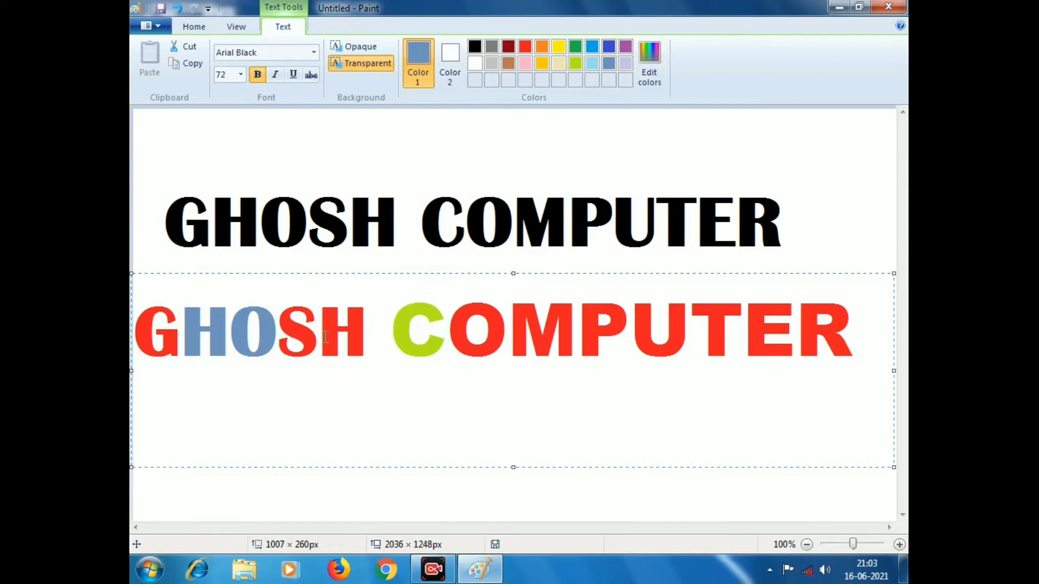
pyautogui.click(140, 326)
# Step: Restyle GHOSH as non-bold, italic and underlined
pyautogui.moveTo(140, 326); pyautogui.dragTo(387, 359)
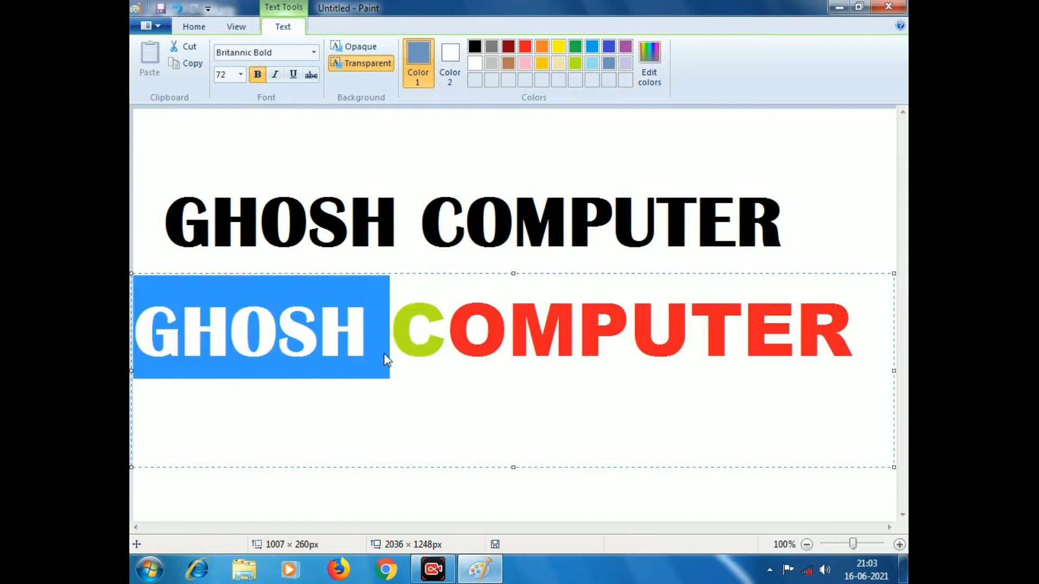
pyautogui.click(258, 75)
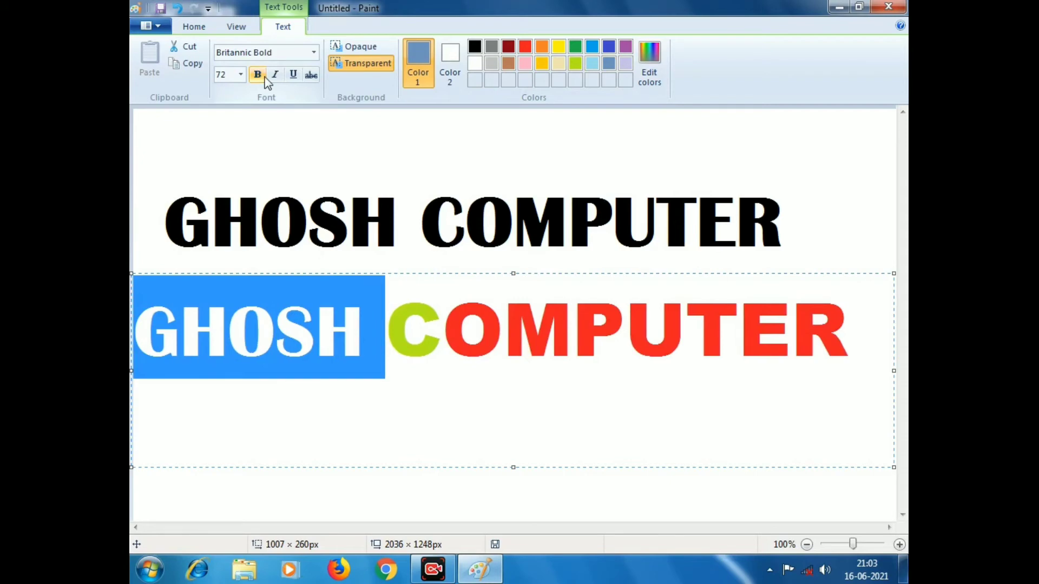
pyautogui.click(275, 75)
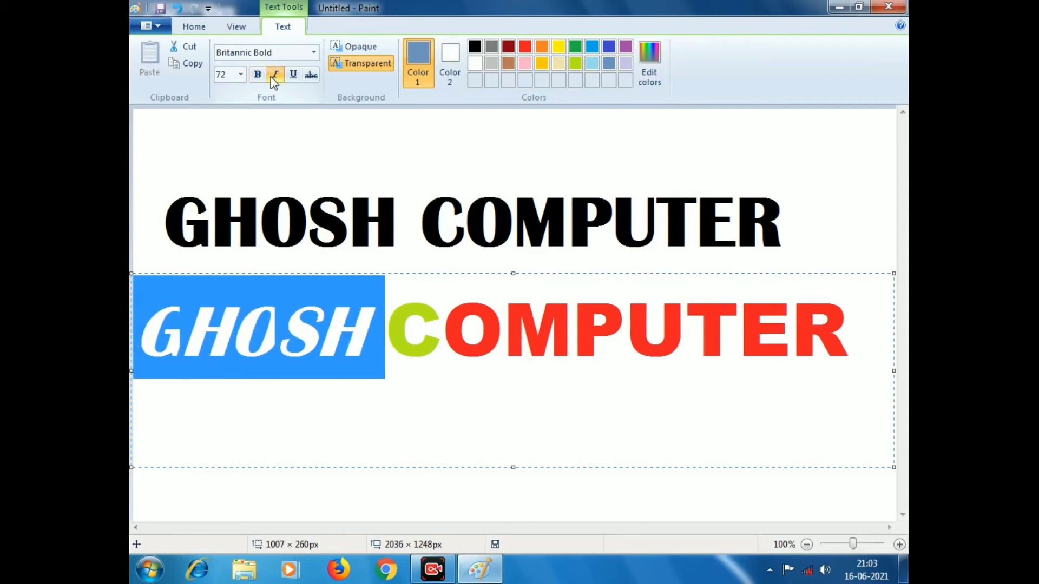
pyautogui.click(290, 77)
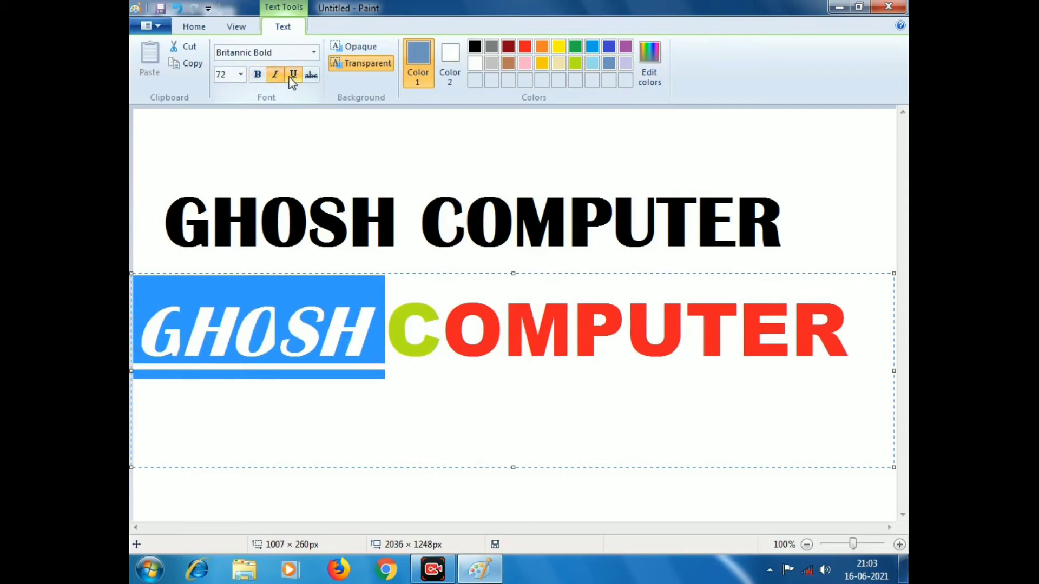
pyautogui.click(411, 362)
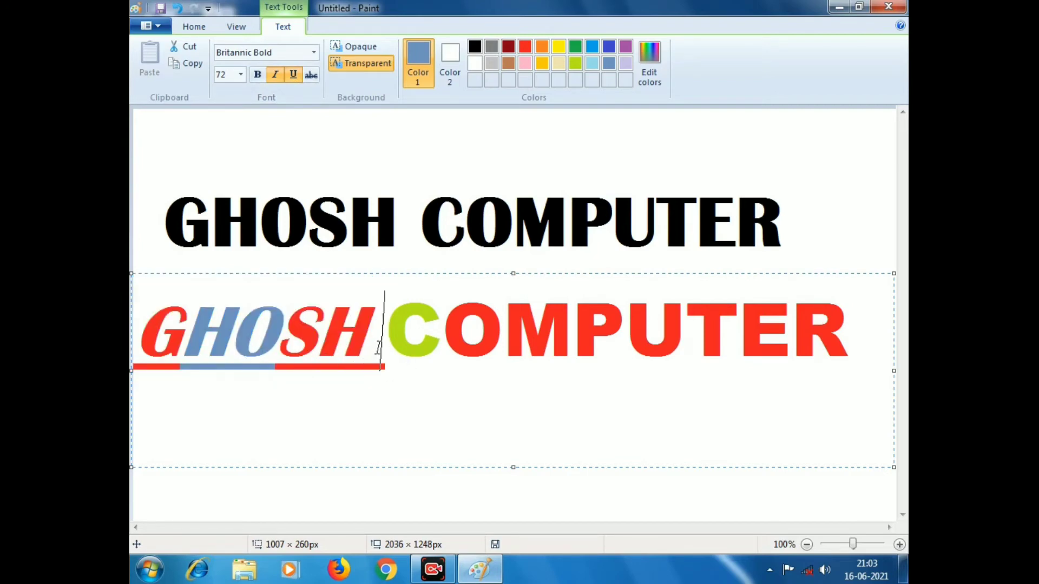
# Step: Remove the underline and italic from GHOSH and commit the multicoloured line
pyautogui.moveTo(378, 348); pyautogui.dragTo(149, 332)
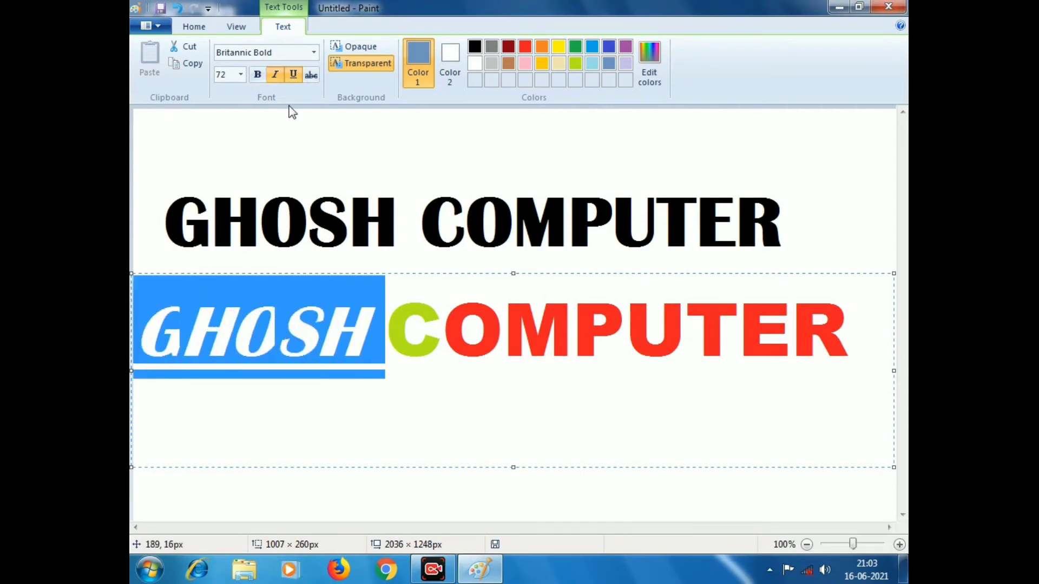
pyautogui.click(295, 78)
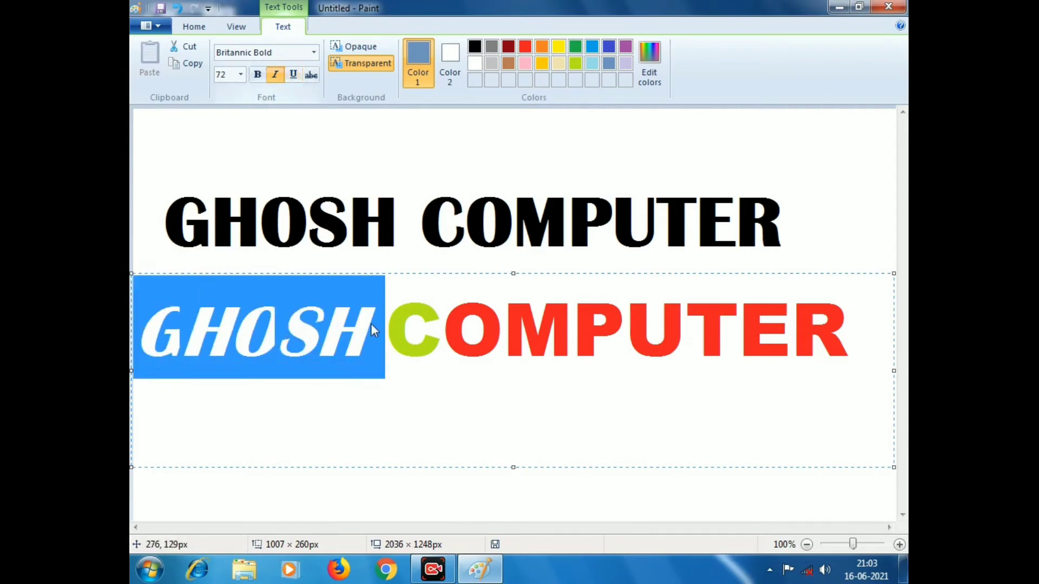
pyautogui.click(274, 75)
pyautogui.click(412, 415)
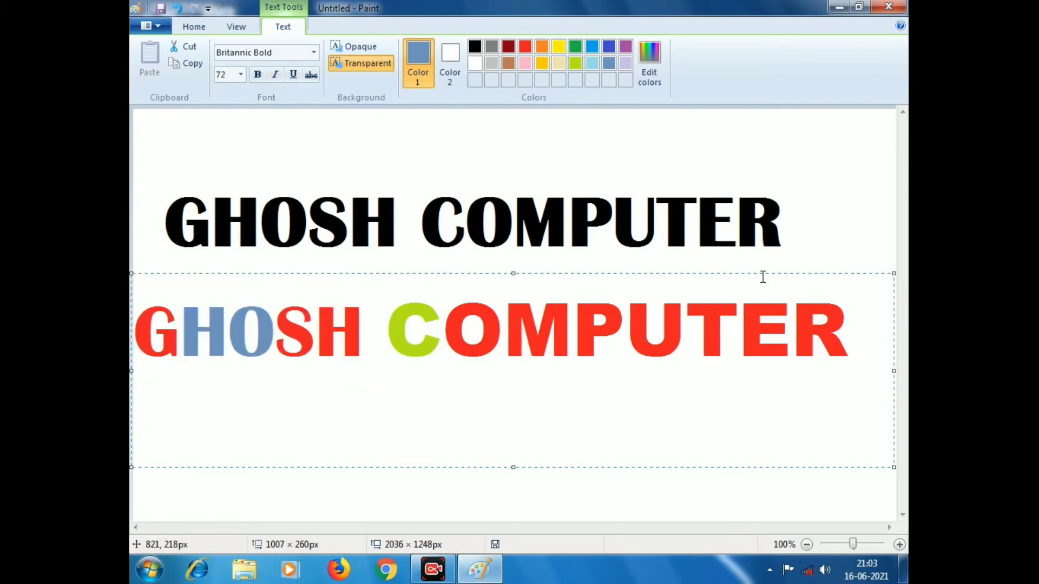
pyautogui.click(831, 249)
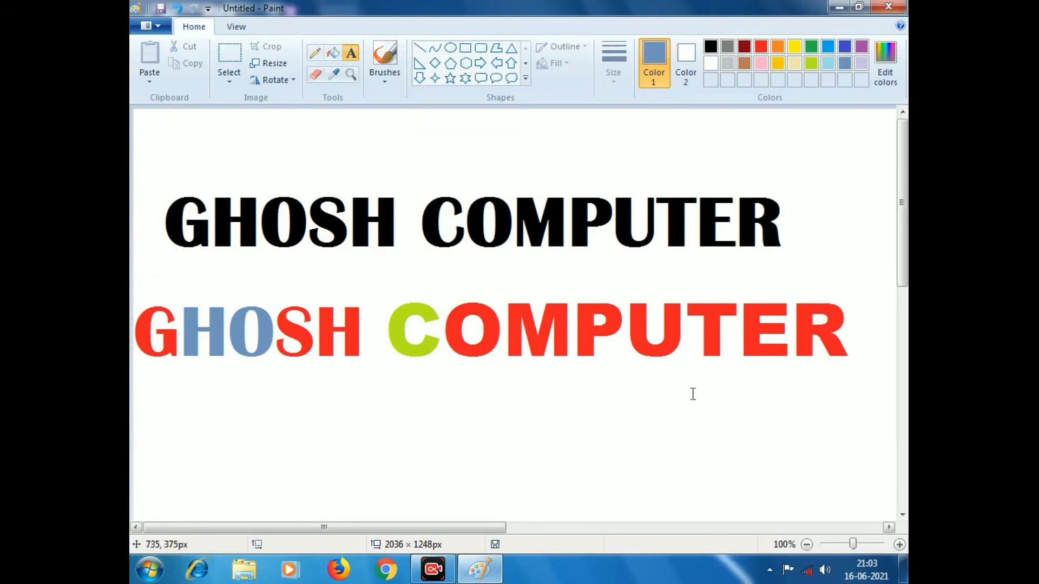
# Step: Clear the whole canvas and type steel-blue 'GHOSH COMPUTER' in a text box near the top
pyautogui.hotkey('ctrl', 'a')
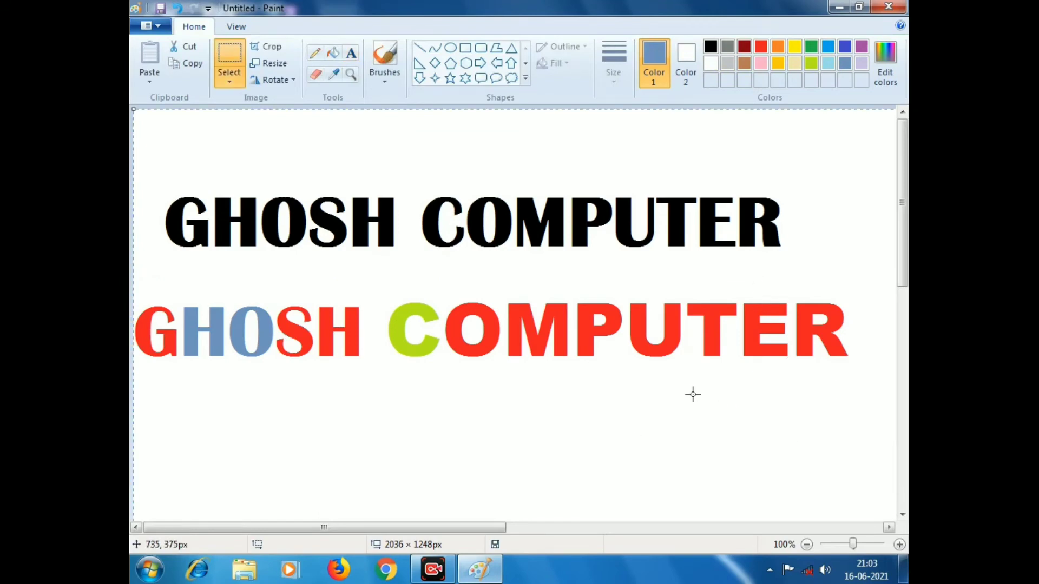
pyautogui.press('Delete')
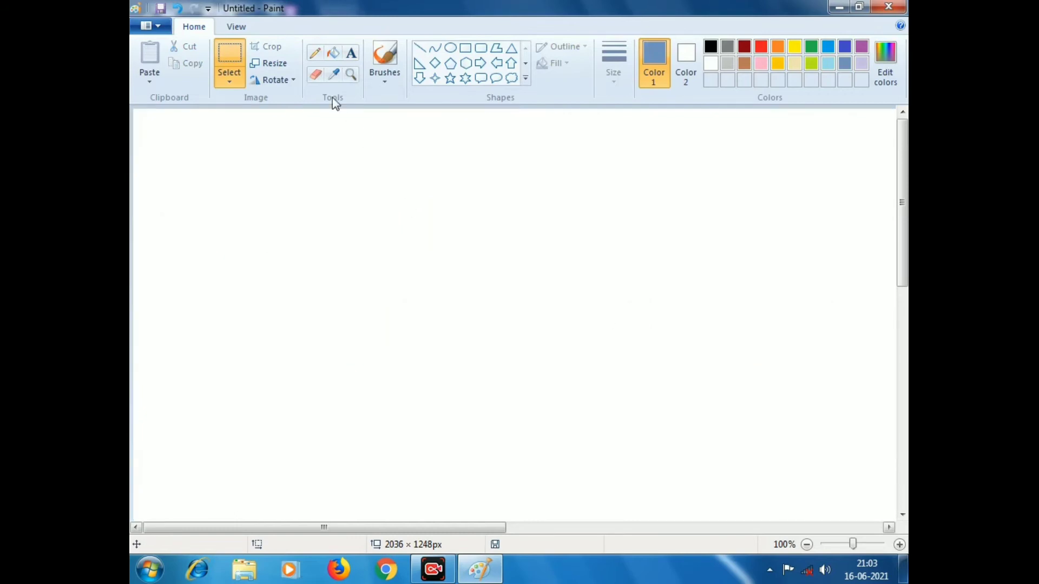
pyautogui.click(357, 55)
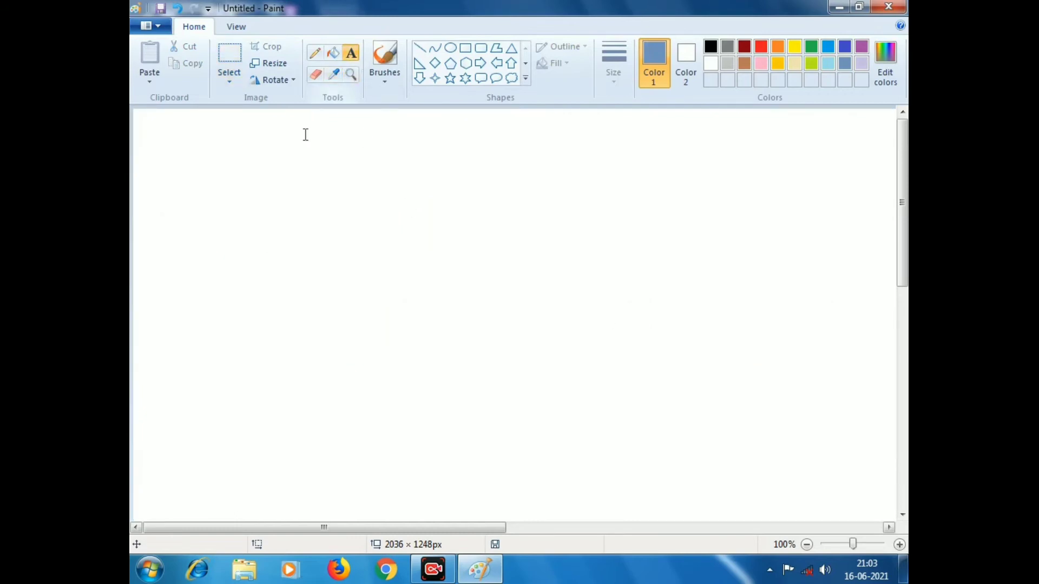
pyautogui.click(163, 155)
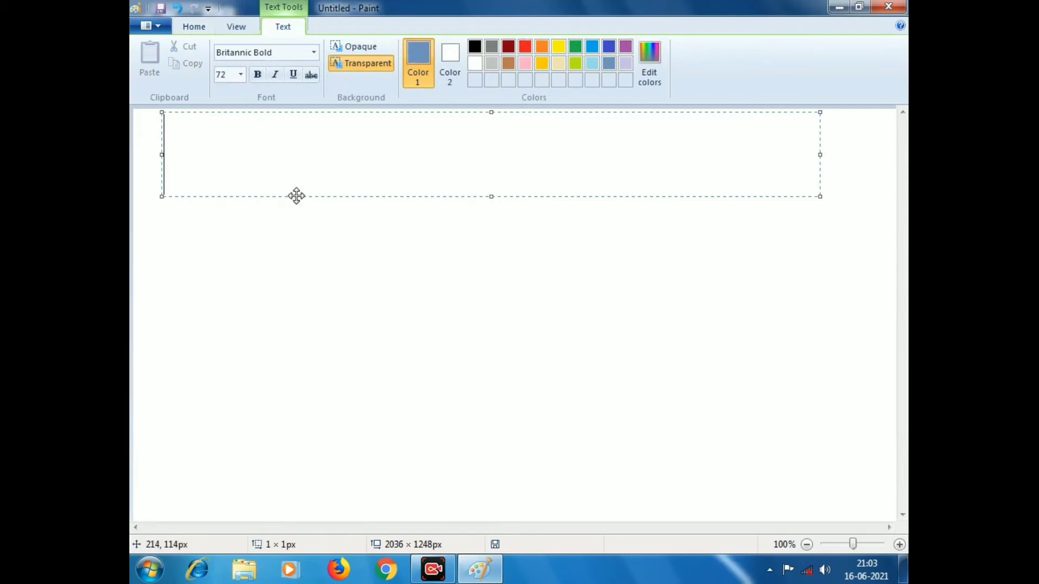
pyautogui.moveTo(295, 196); pyautogui.dragTo(290, 204)
pyautogui.write('G')
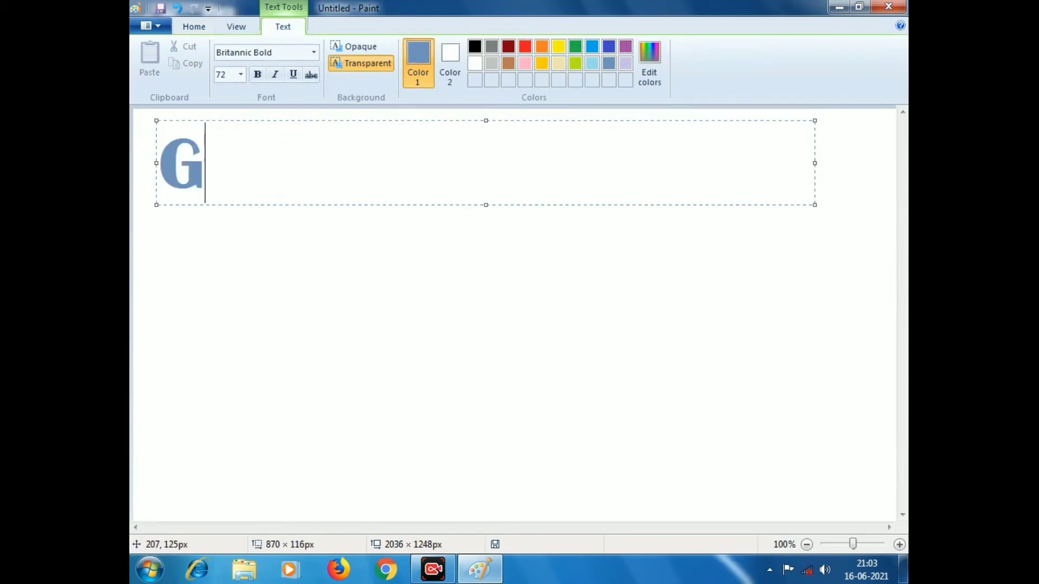
pyautogui.write('HOSH')
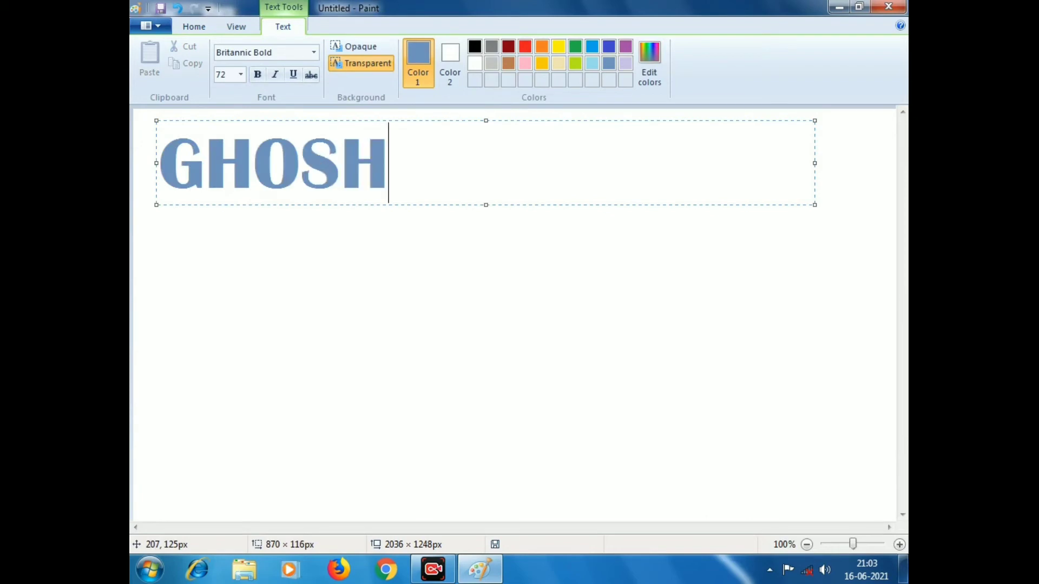
pyautogui.write(' COM')
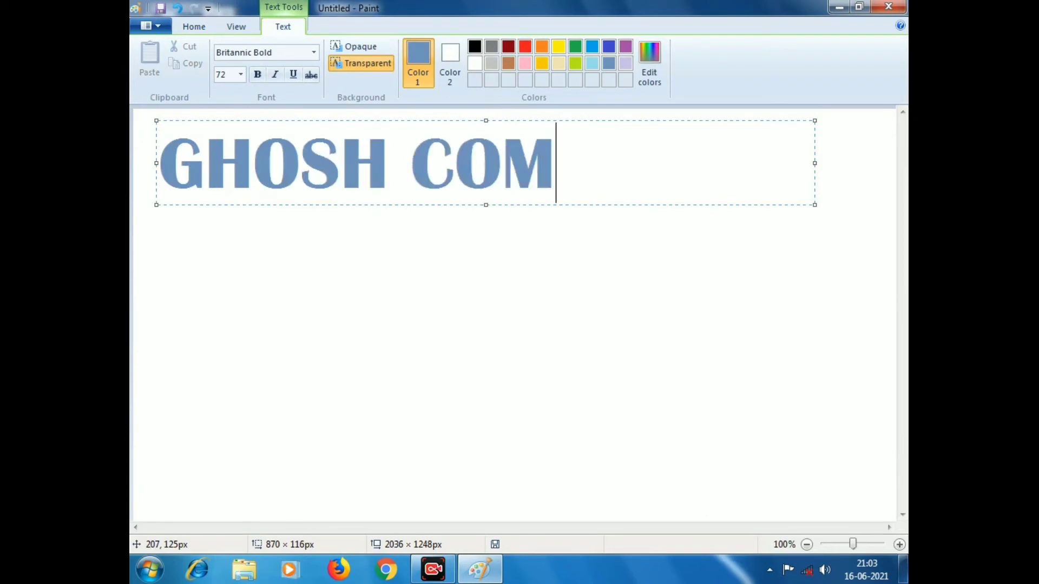
pyautogui.write('PUTER')
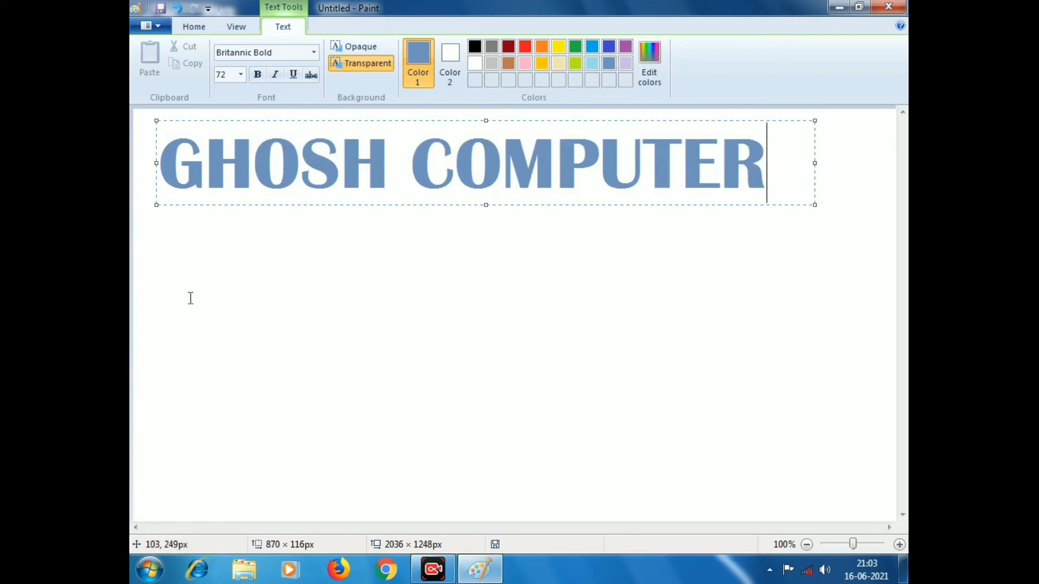
# Step: Commit the blue line and type 'GHOSH COMPUTER' in black in a new box below
pyautogui.click(163, 296)
pyautogui.click(163, 295)
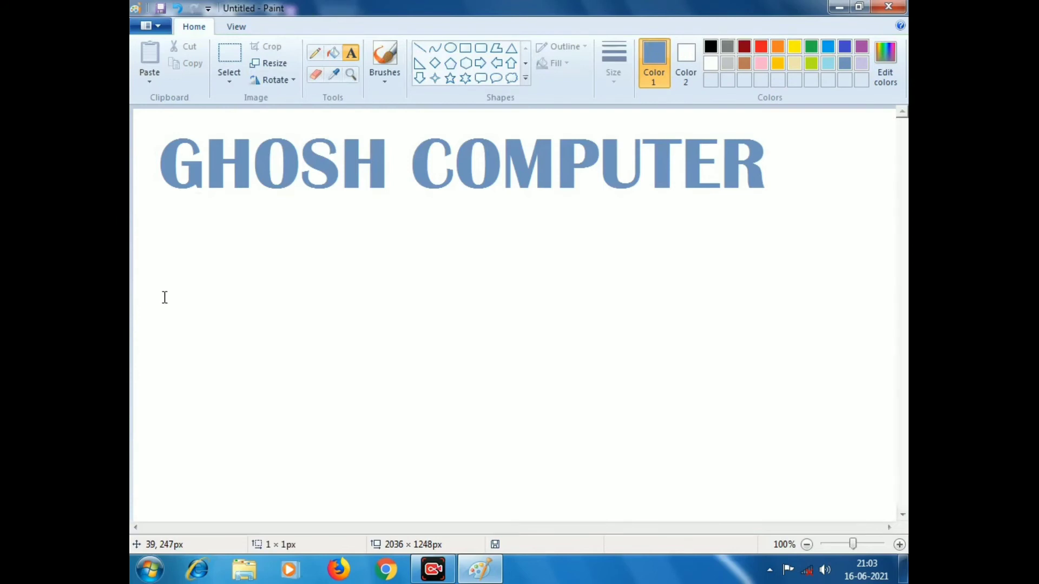
pyautogui.click(474, 47)
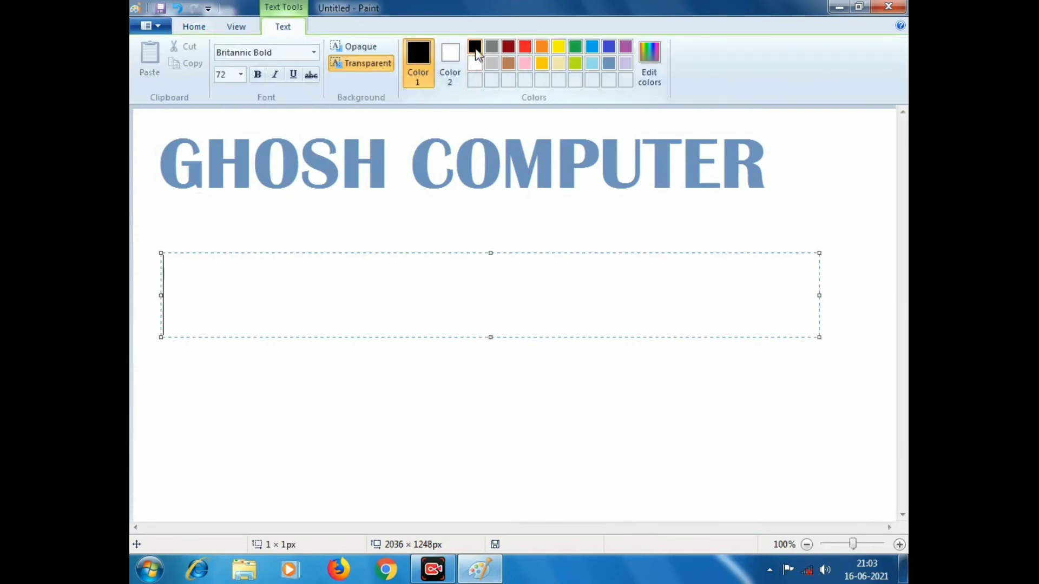
pyautogui.write('GHO')
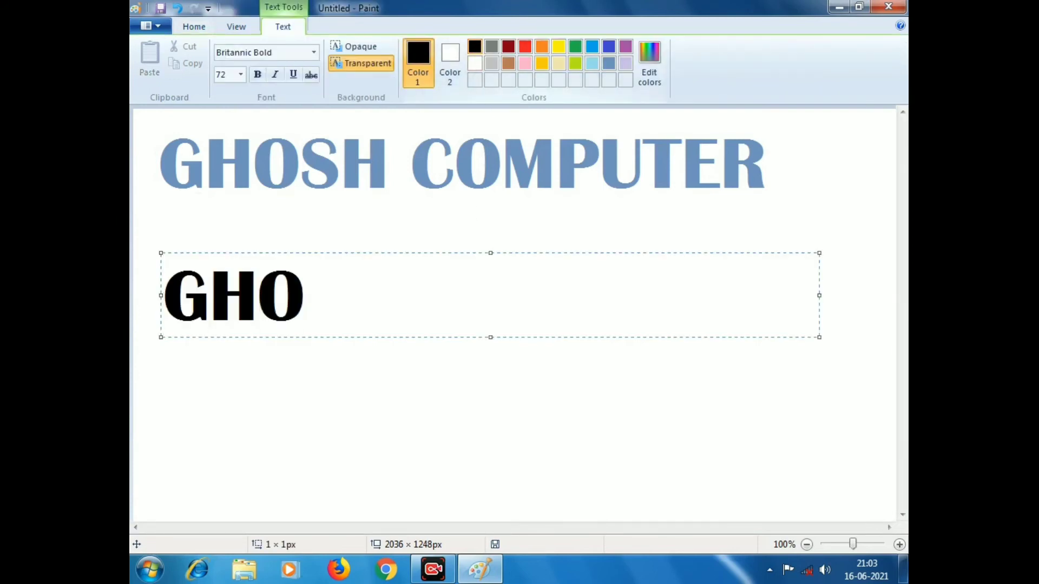
pyautogui.write('SH C')
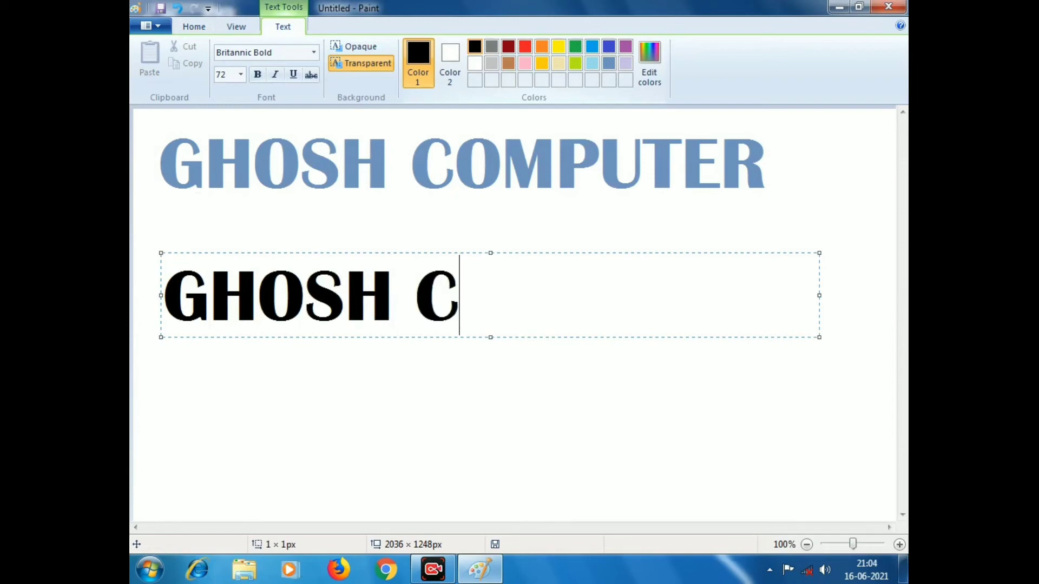
pyautogui.write('OMPUTER')
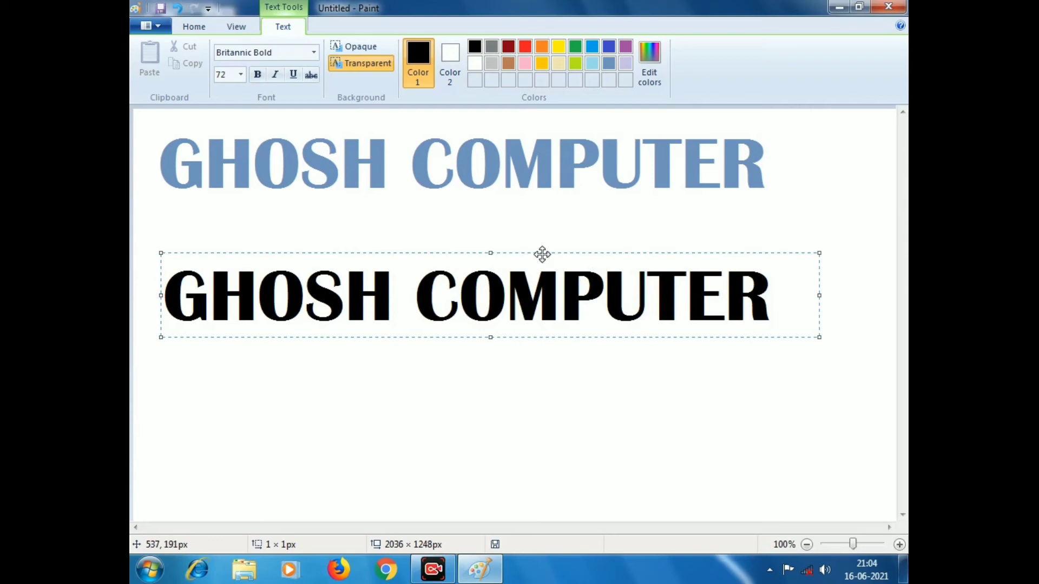
# Step: Drag the black text over the blue line, slightly offset, and commit it
pyautogui.moveTo(542, 254); pyautogui.dragTo(533, 114)
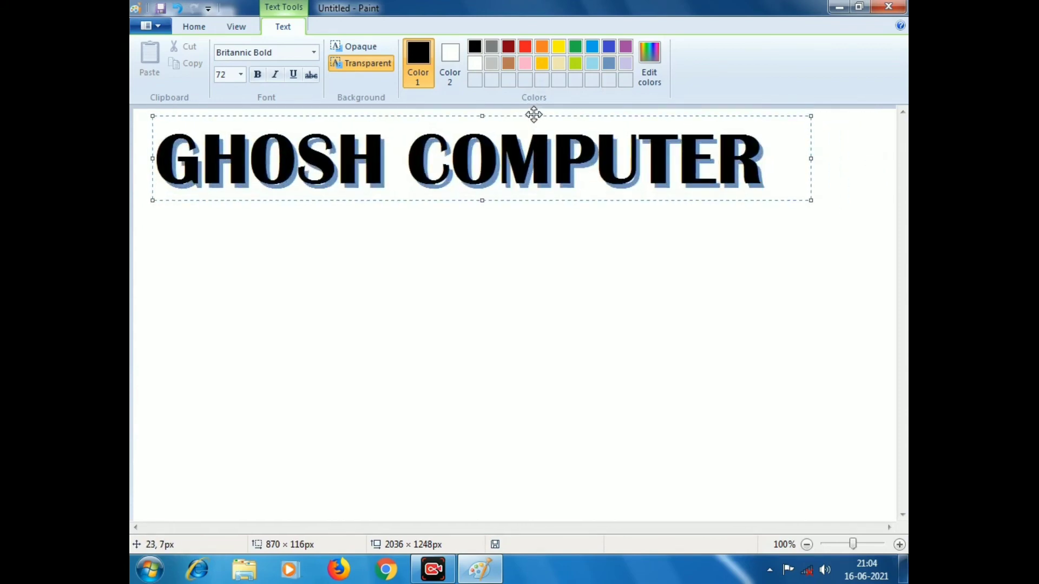
pyautogui.click(545, 232)
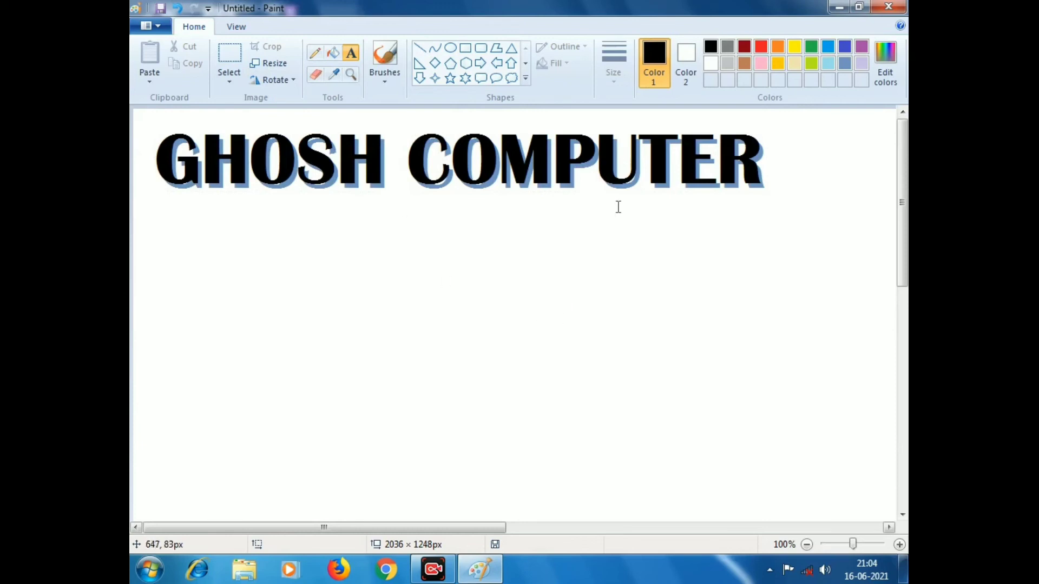
# Step: Using Fill with color, fill the letter R orange and the letter T green
pyautogui.click(334, 54)
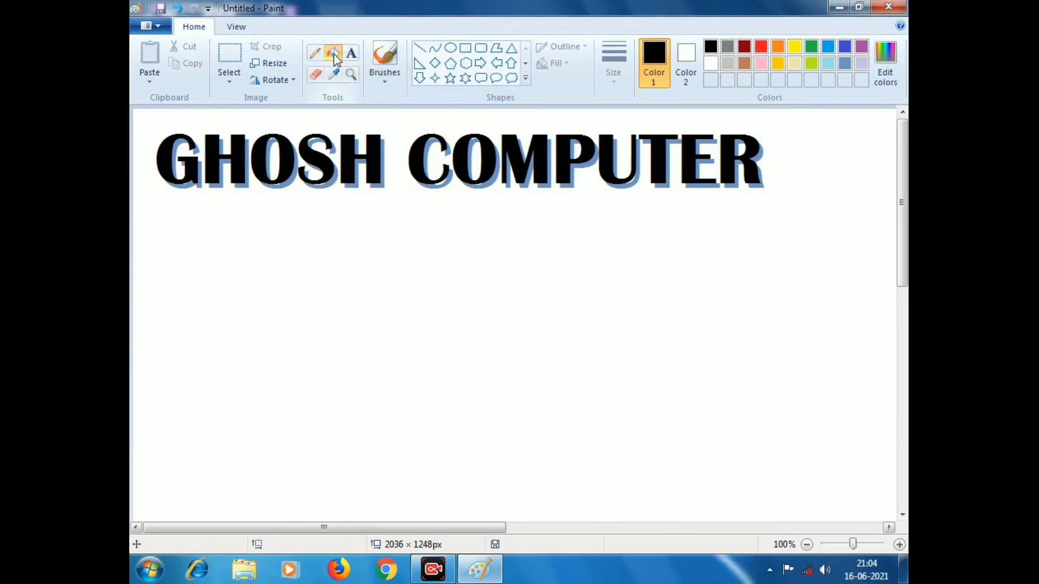
pyautogui.click(778, 48)
pyautogui.click(759, 143)
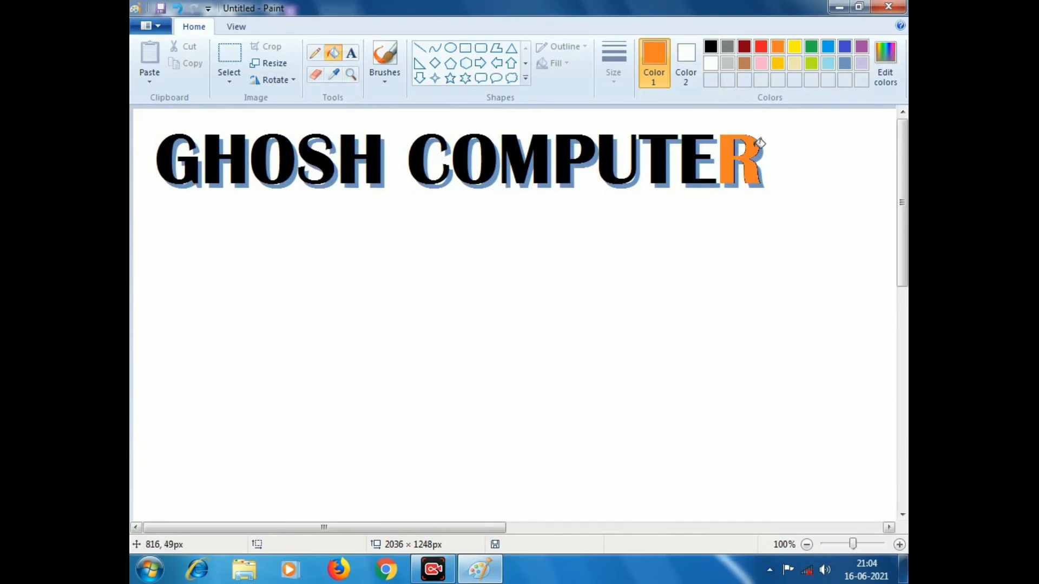
pyautogui.click(811, 47)
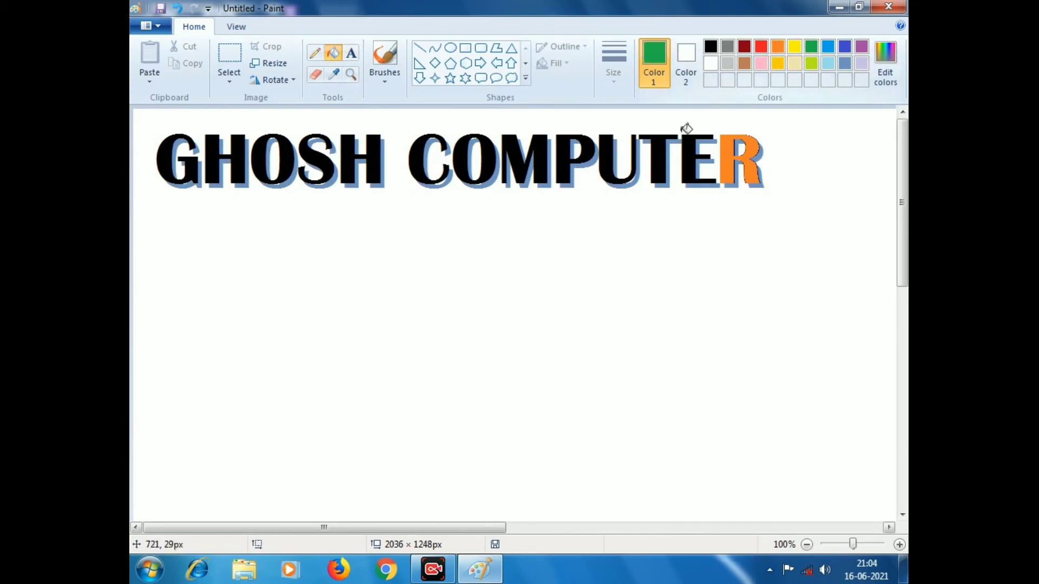
pyautogui.click(664, 152)
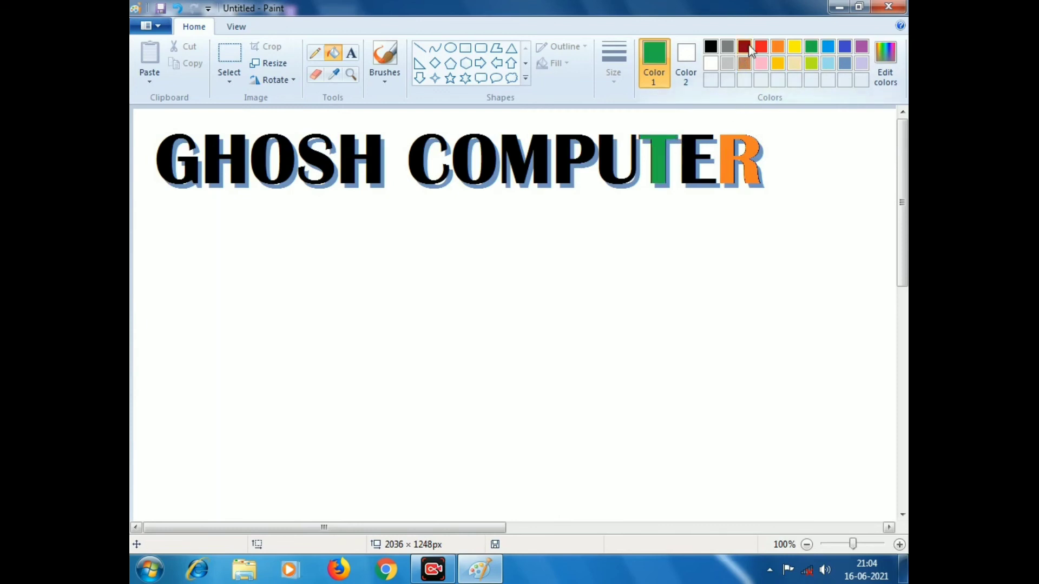
# Step: Fill the M and the O of GHOSH dark red, and the G bright red
pyautogui.click(748, 47)
pyautogui.click(546, 157)
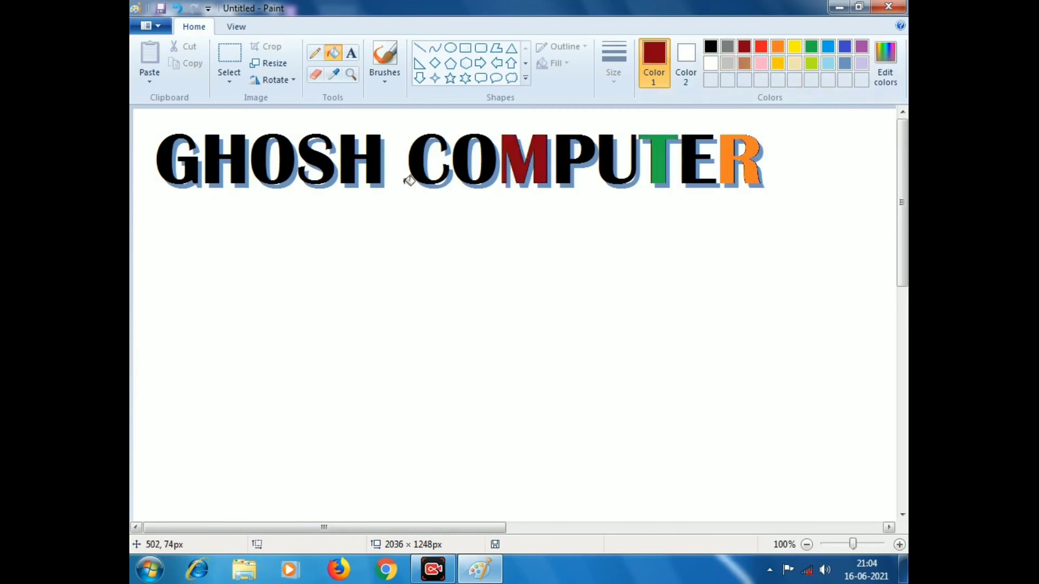
pyautogui.click(268, 156)
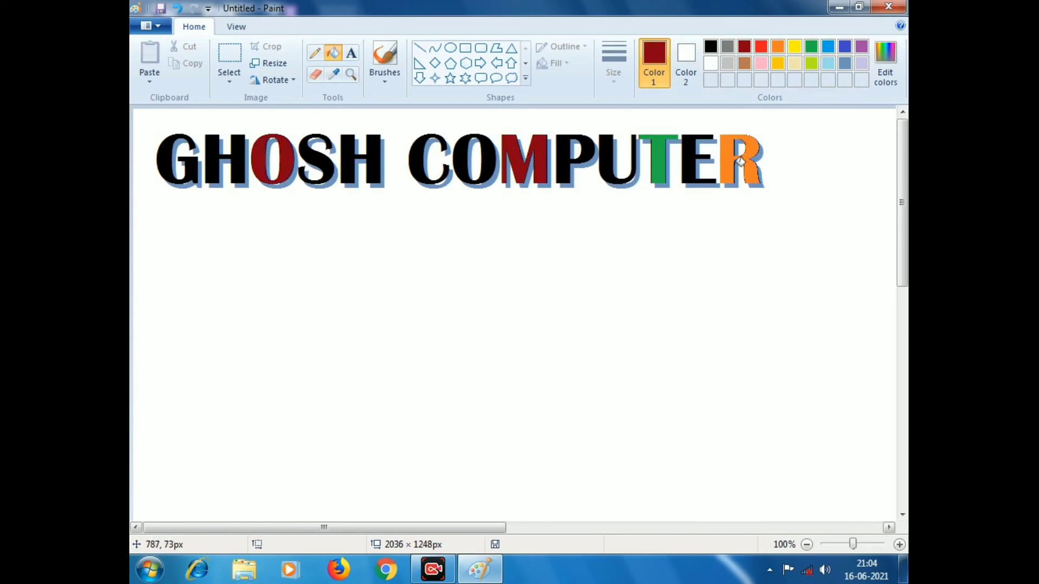
pyautogui.click(761, 47)
pyautogui.click(169, 149)
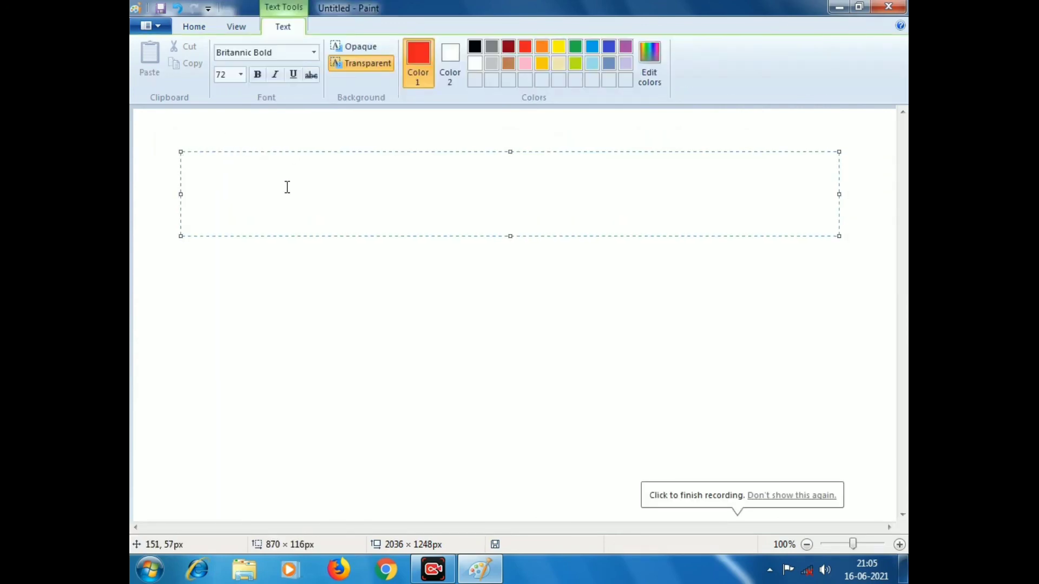
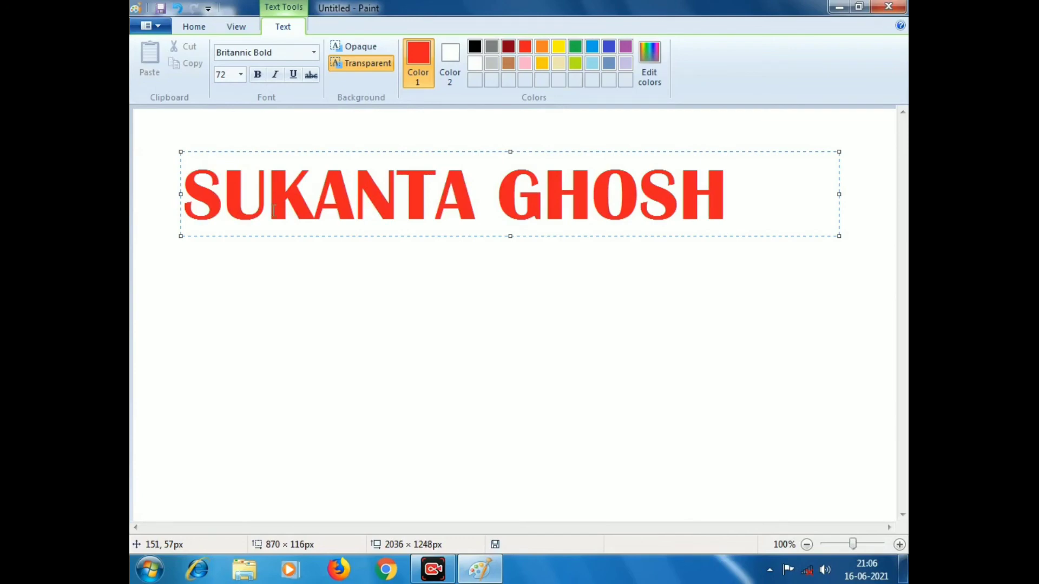
# Step: Type the person's full name in red 72-point Britannic Bold capitals, fixing the typo
pyautogui.click(198, 27)
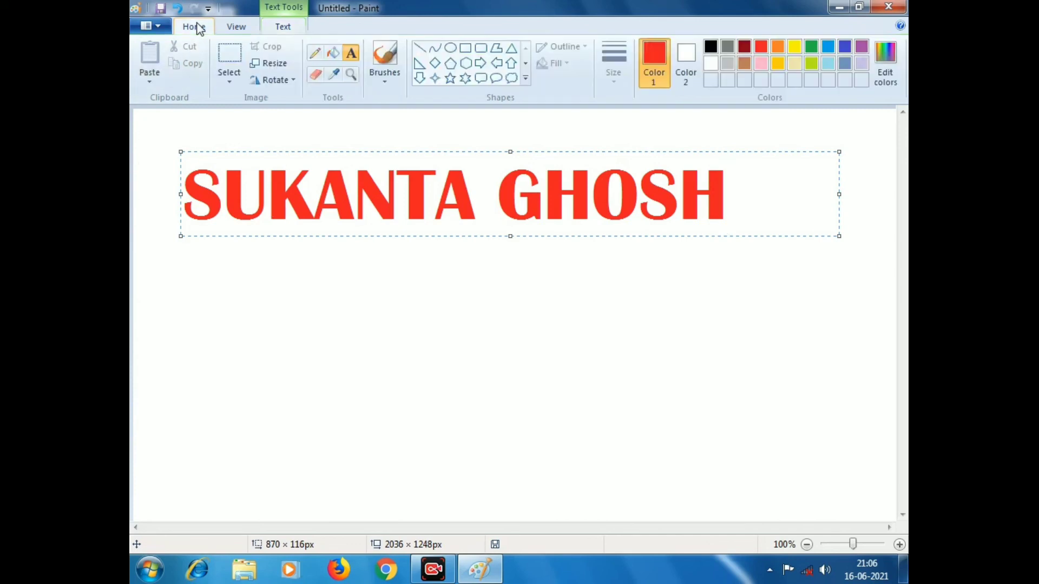